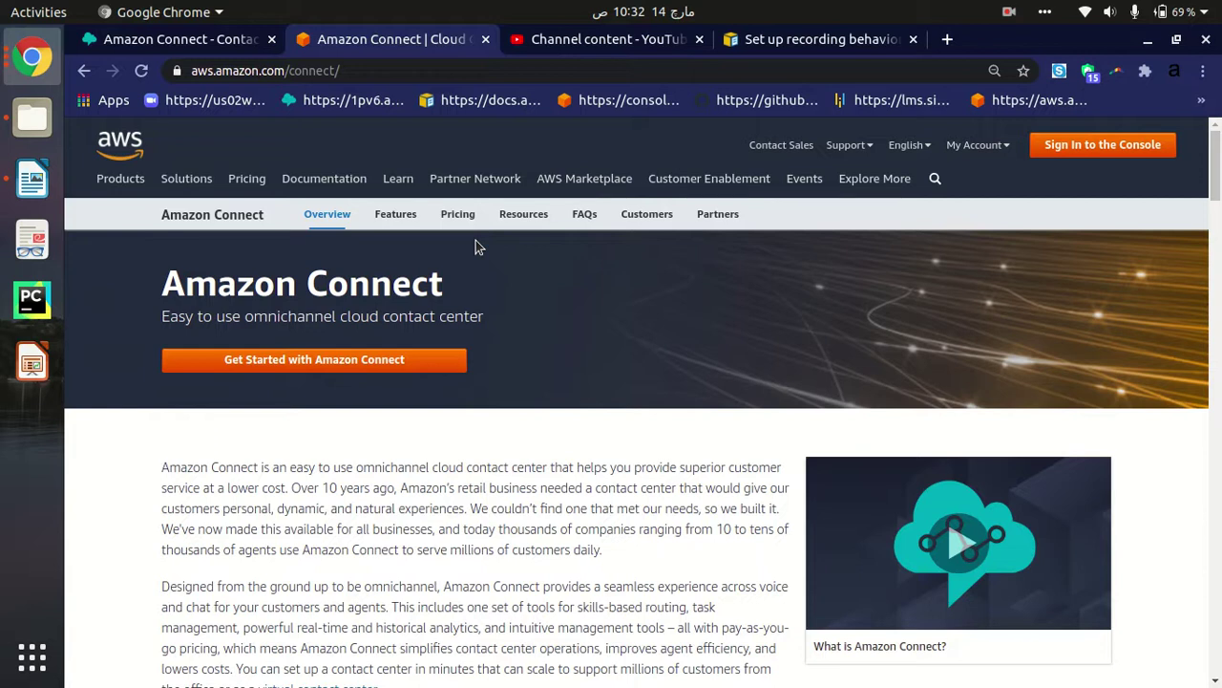
Bring the Writer notes on the three-step outbound recording setup to the front
{"action": "left_click", "coordinate": [29, 180]}
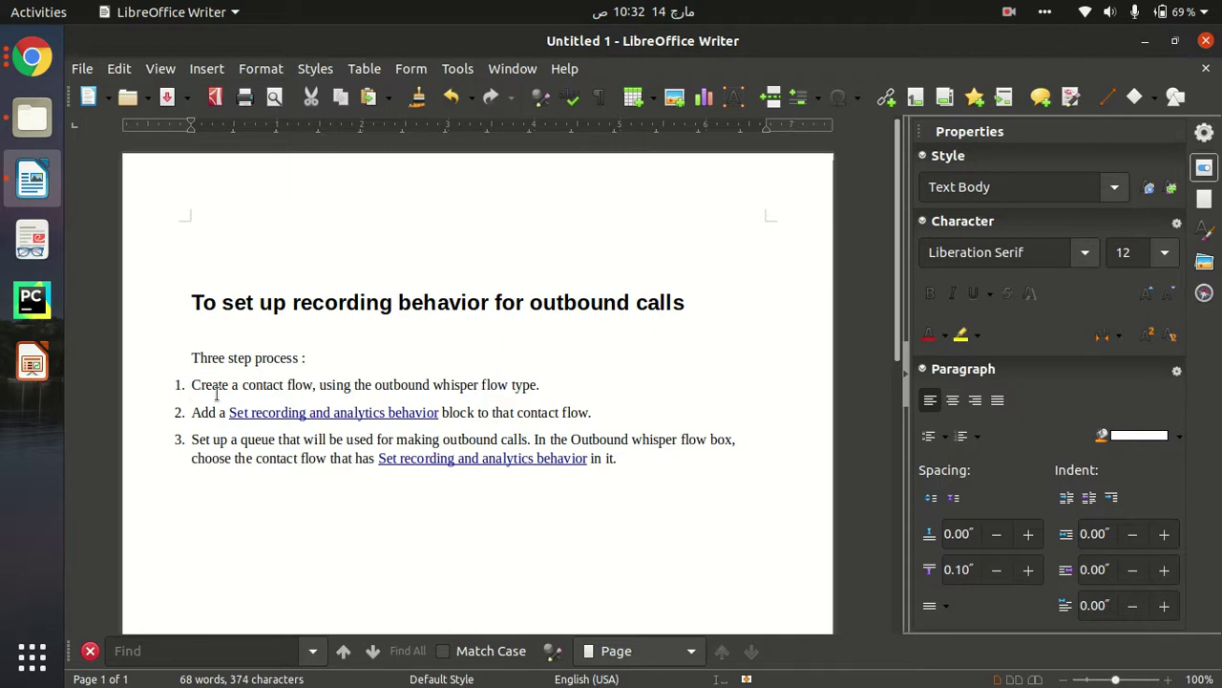
Highlight 'Create a contact flow' in the notes, then return to the Amazon Connect page in Chrome
{"action": "left_click_drag", "start_coordinate": [191, 384], "coordinate": [536, 384]}
{"action": "left_click", "coordinate": [415, 325]}
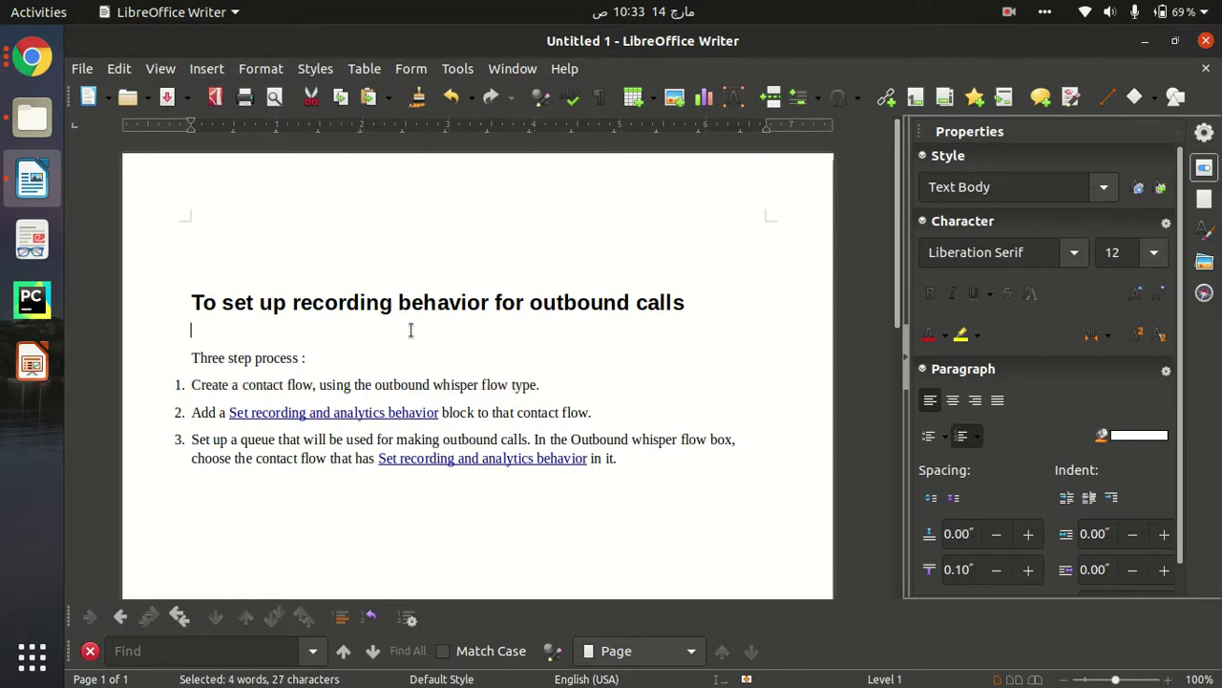
{"action": "left_click", "coordinate": [31, 57]}
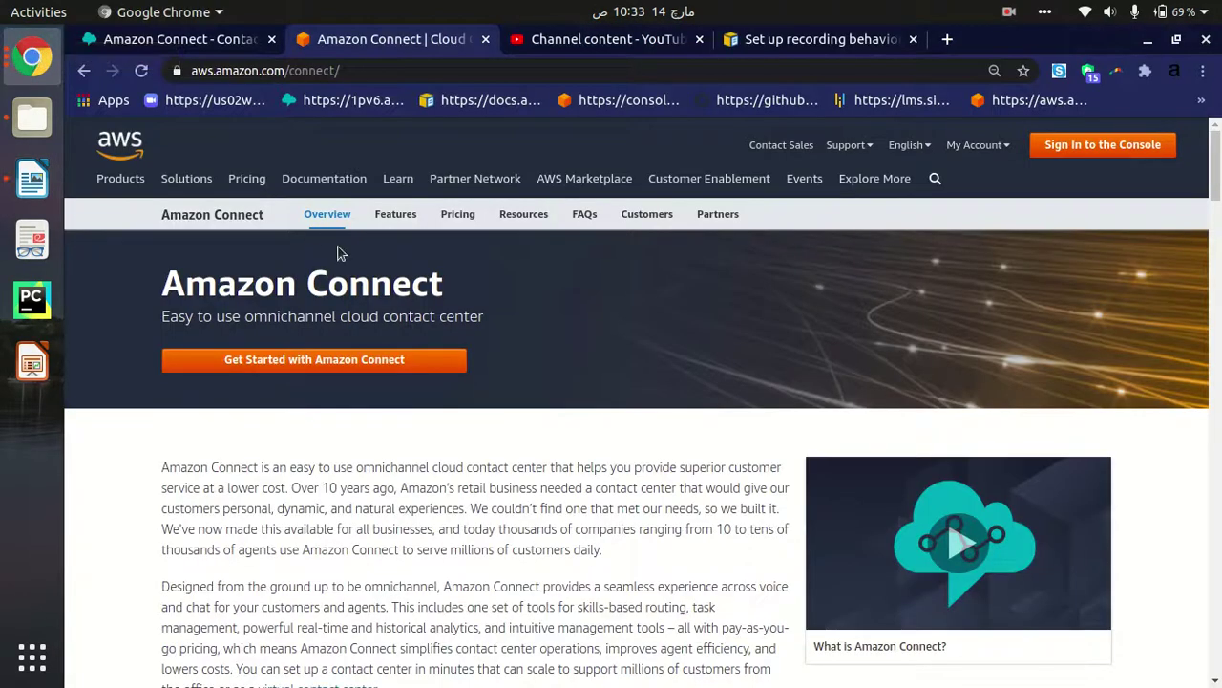
Switch to the Contact flows tab and inspect the flow types under Create contact flow
{"action": "left_click", "coordinate": [156, 40]}
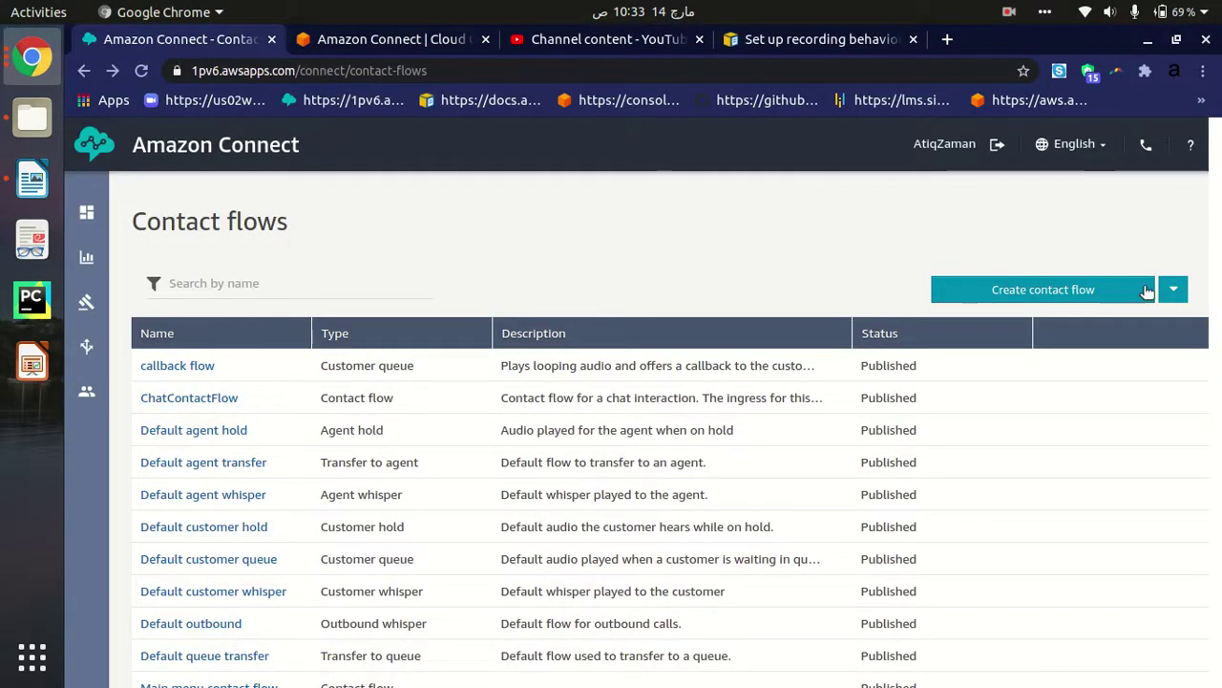
{"action": "left_click", "coordinate": [1174, 293]}
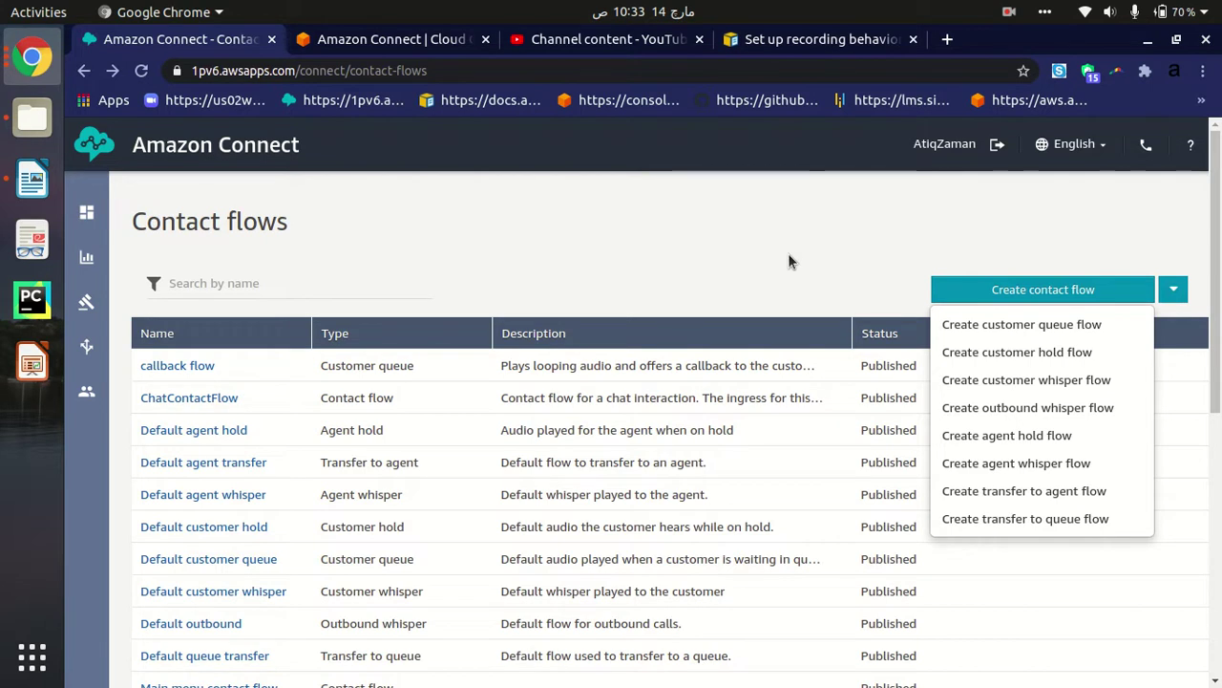
{"action": "left_click", "coordinate": [632, 232]}
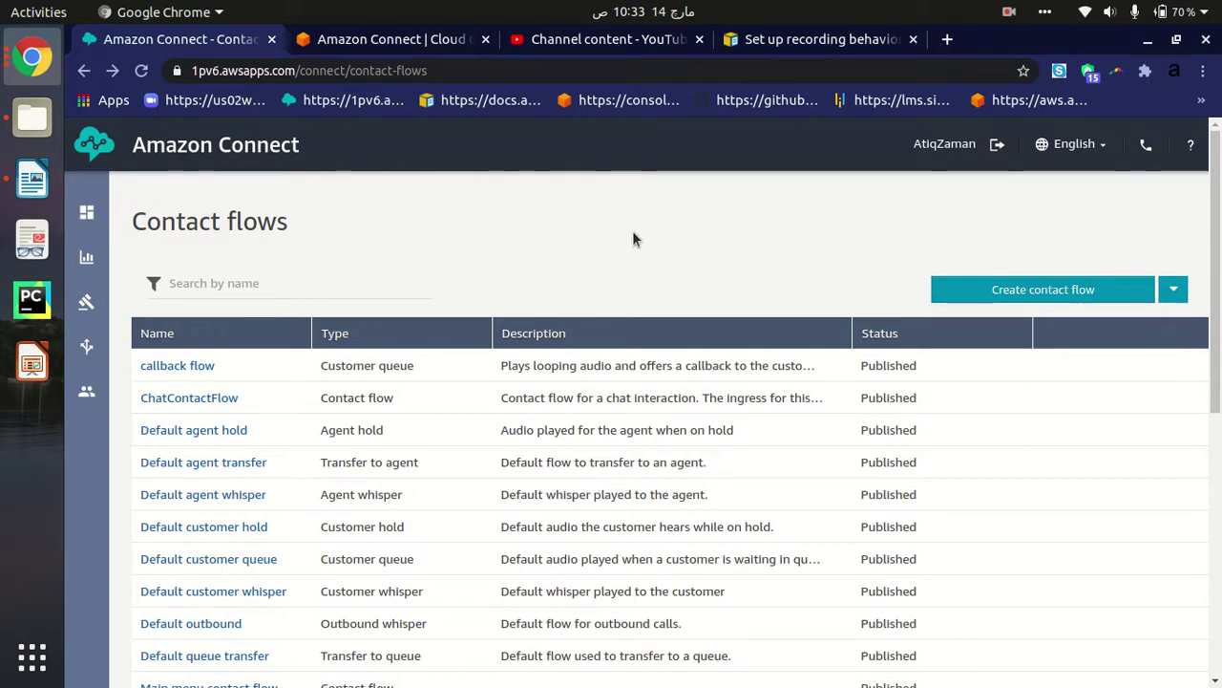
{"action": "left_click", "coordinate": [1174, 289]}
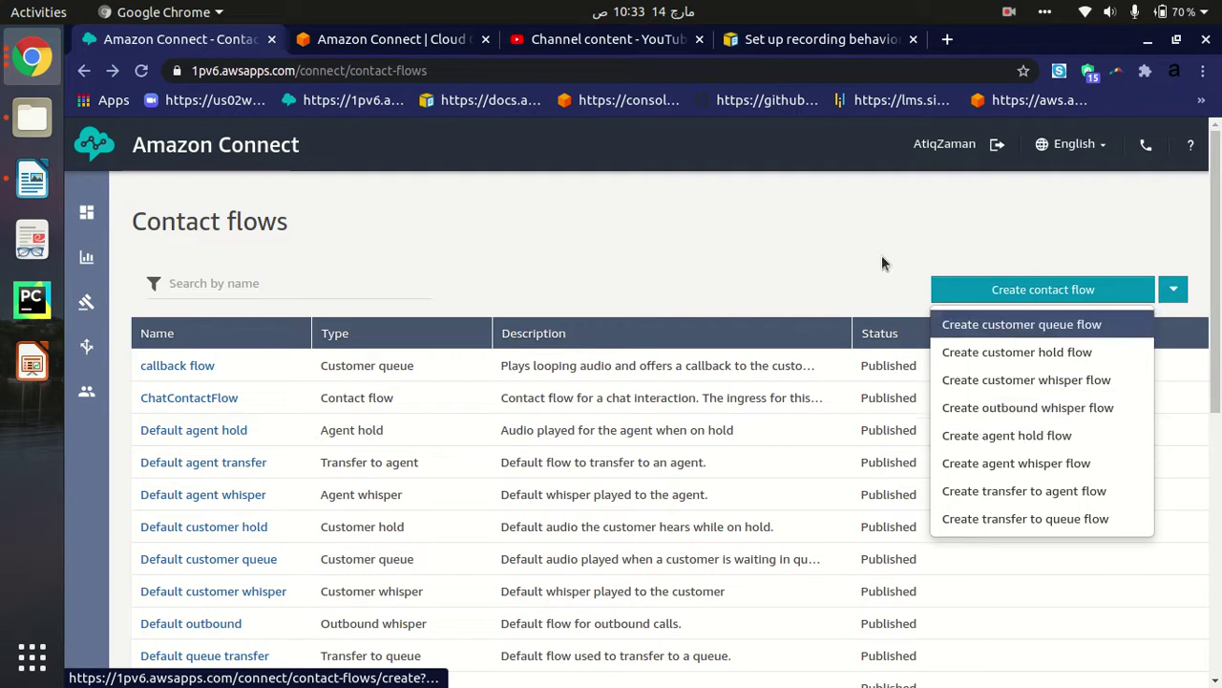
{"action": "left_click", "coordinate": [856, 253]}
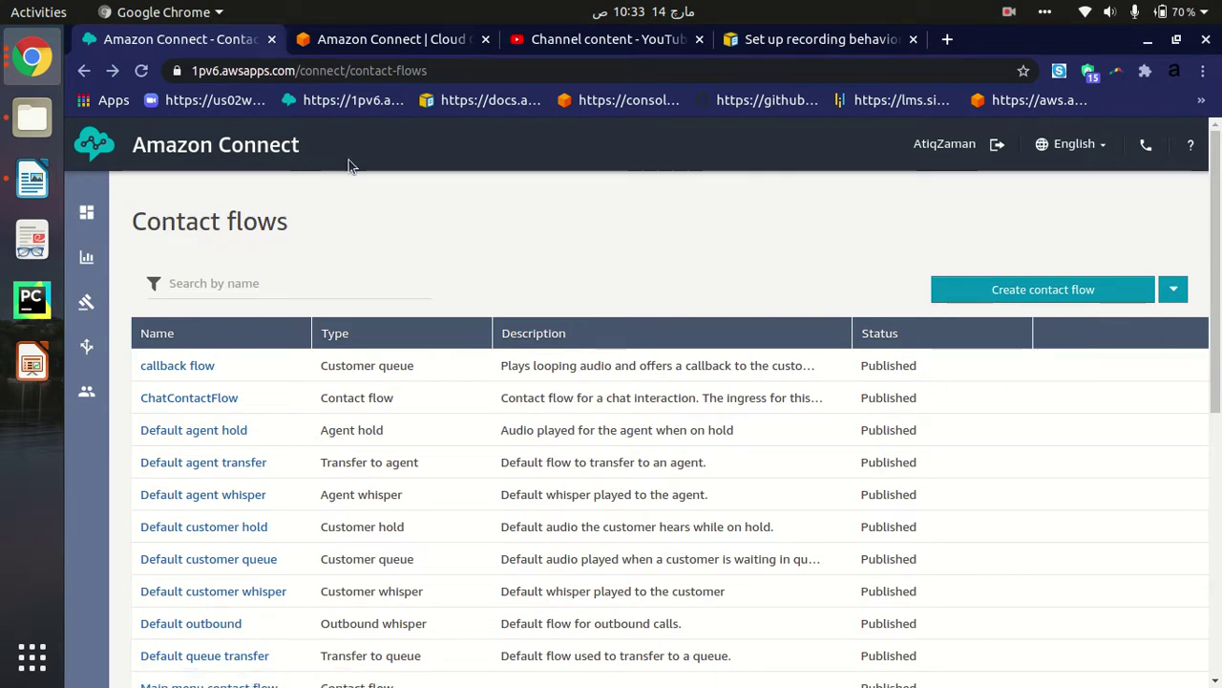
Scroll through the Contact flows list, recheck the flow types, and go back to the Writer notes
{"action": "scroll", "coordinate": [901, 240], "scroll_direction": "down", "scroll_amount": 2}
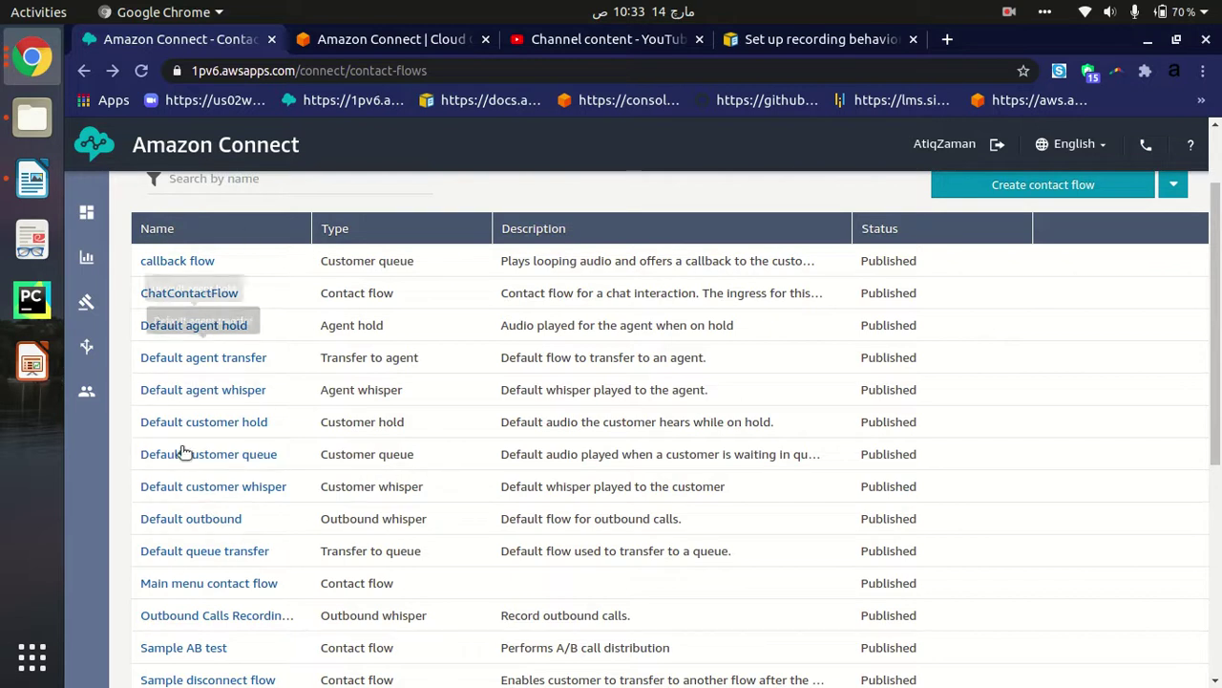
{"action": "scroll", "coordinate": [860, 382], "scroll_direction": "up", "scroll_amount": 1}
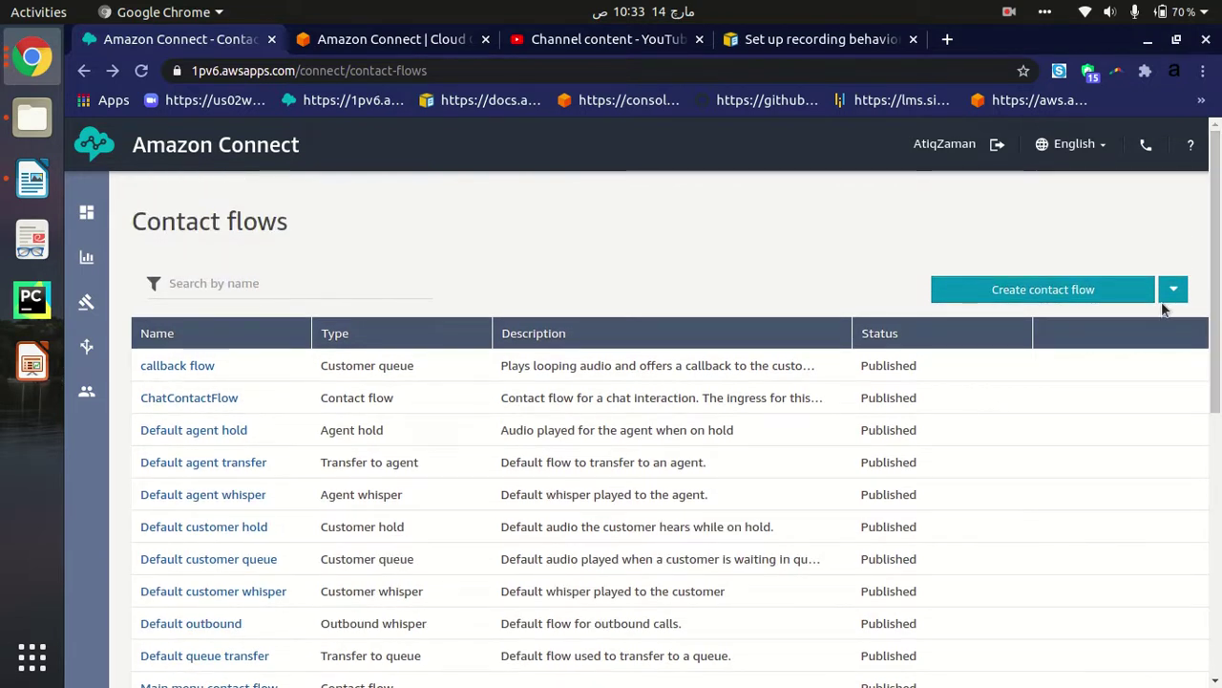
{"action": "left_click", "coordinate": [1173, 296]}
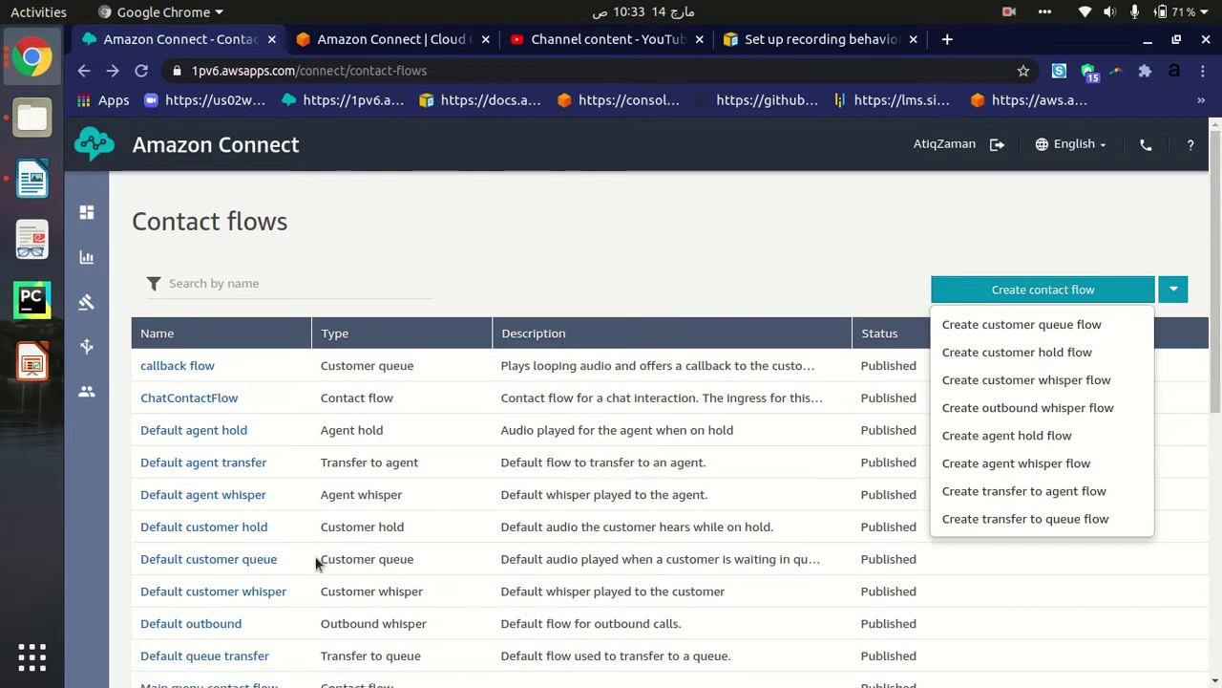
{"action": "left_click", "coordinate": [625, 250]}
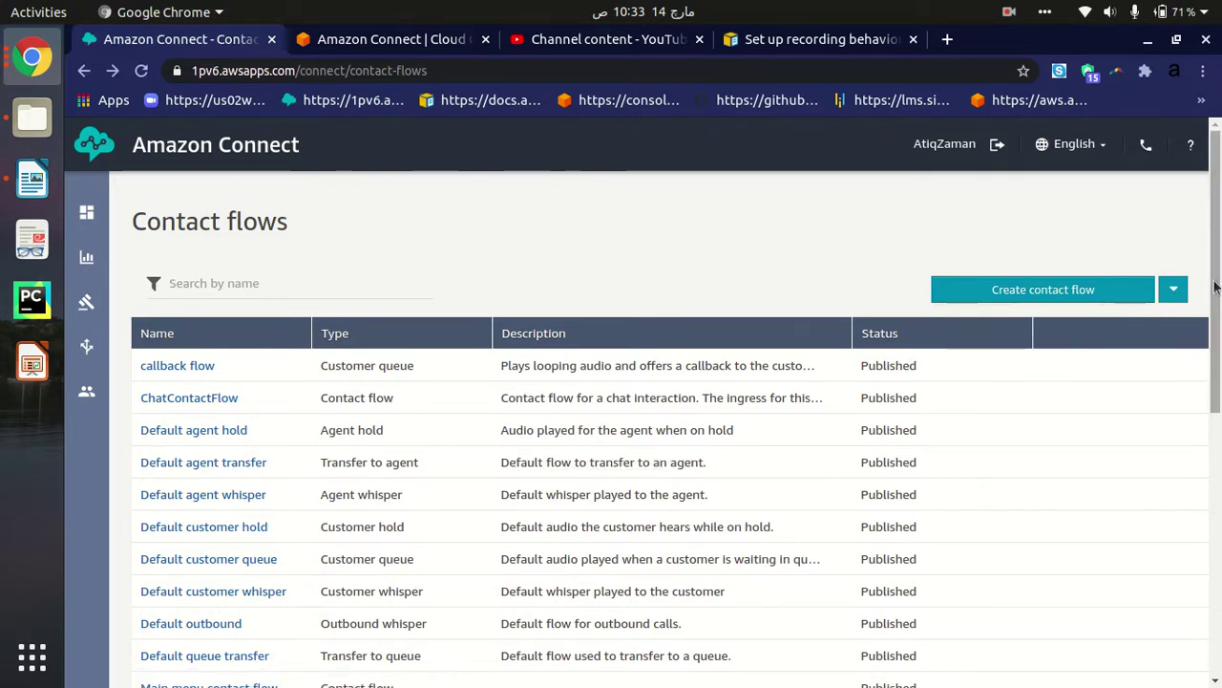
{"action": "scroll", "coordinate": [1215, 286], "scroll_direction": "down", "scroll_amount": 3}
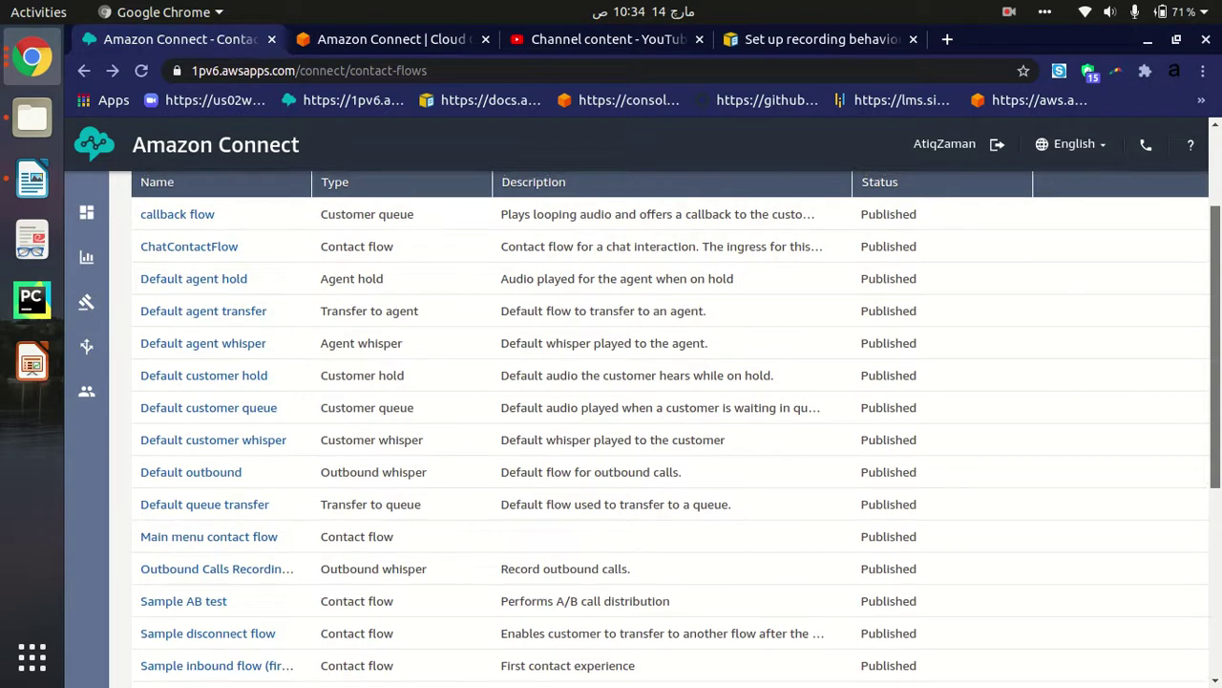
{"action": "scroll", "coordinate": [327, 380], "scroll_direction": "up", "scroll_amount": 1}
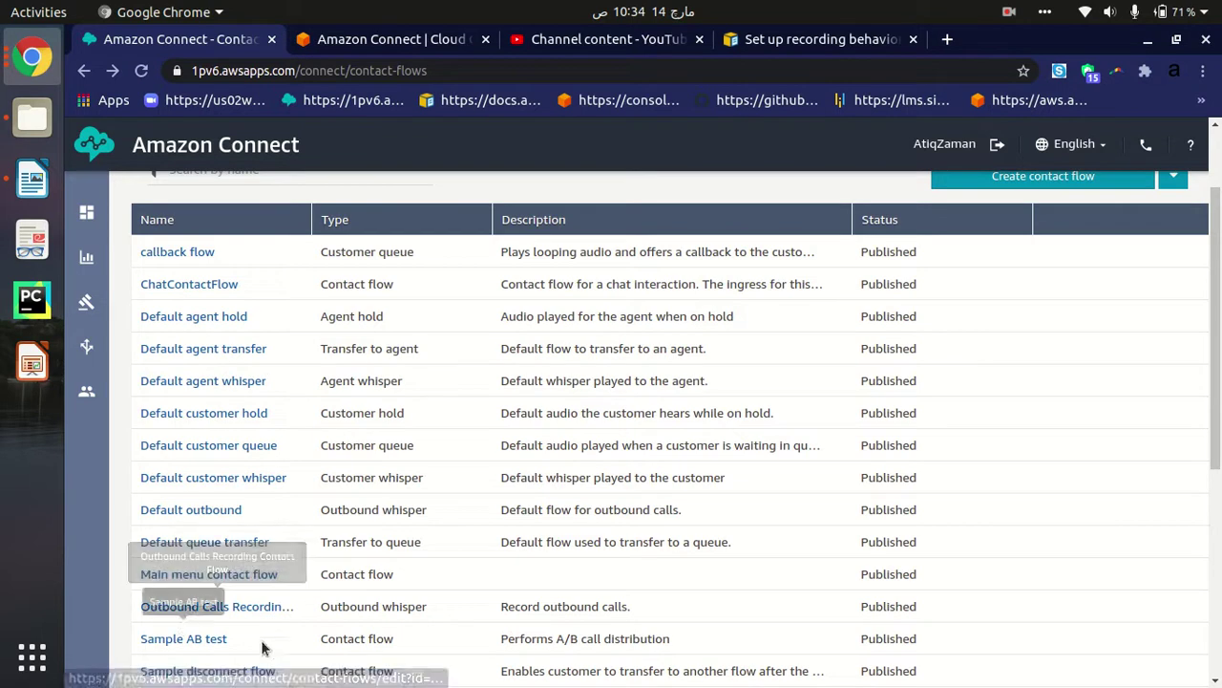
{"action": "scroll", "coordinate": [1215, 334], "scroll_direction": "down", "scroll_amount": 2}
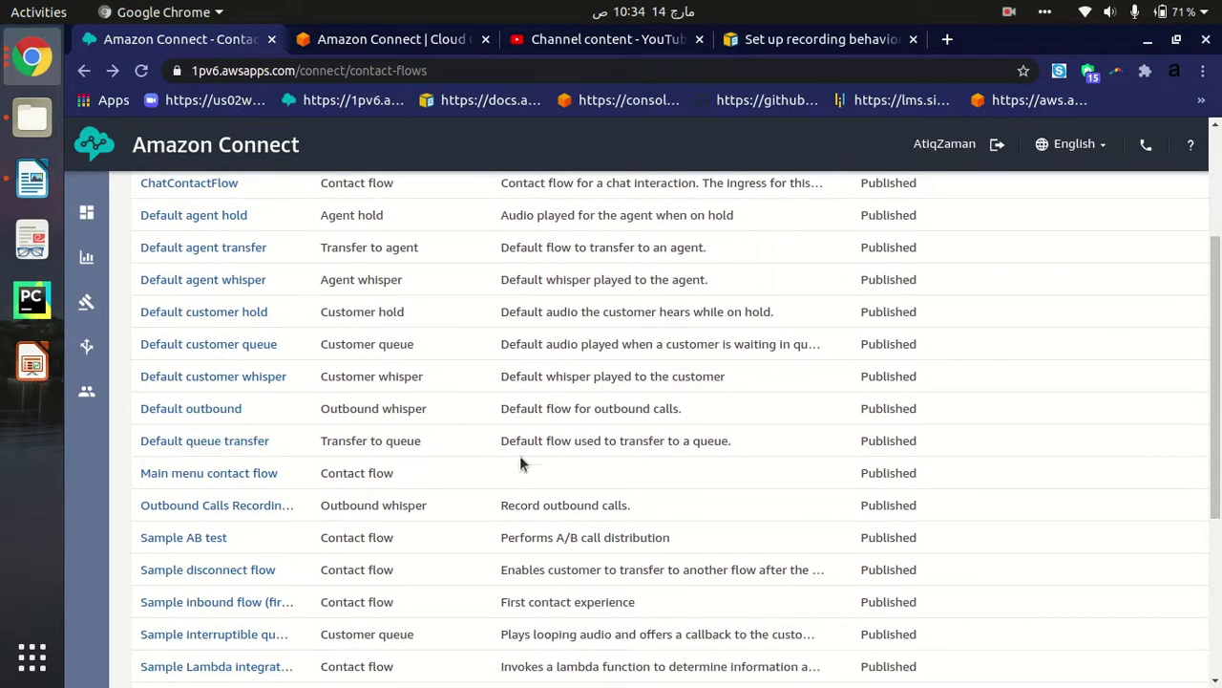
{"action": "left_click", "coordinate": [32, 178]}
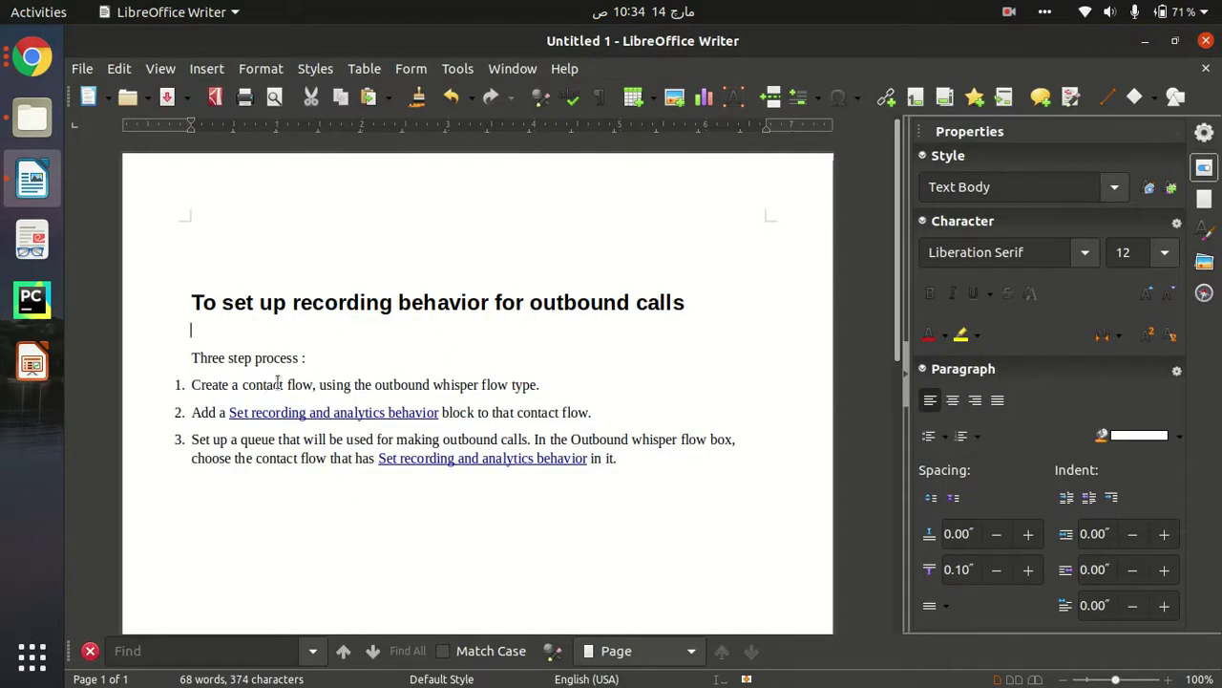
Highlight 'outbound whisper flow type' in the notes and return to the Contact flows list
{"action": "left_click_drag", "start_coordinate": [376, 385], "coordinate": [541, 385]}
{"action": "left_click", "coordinate": [32, 59]}
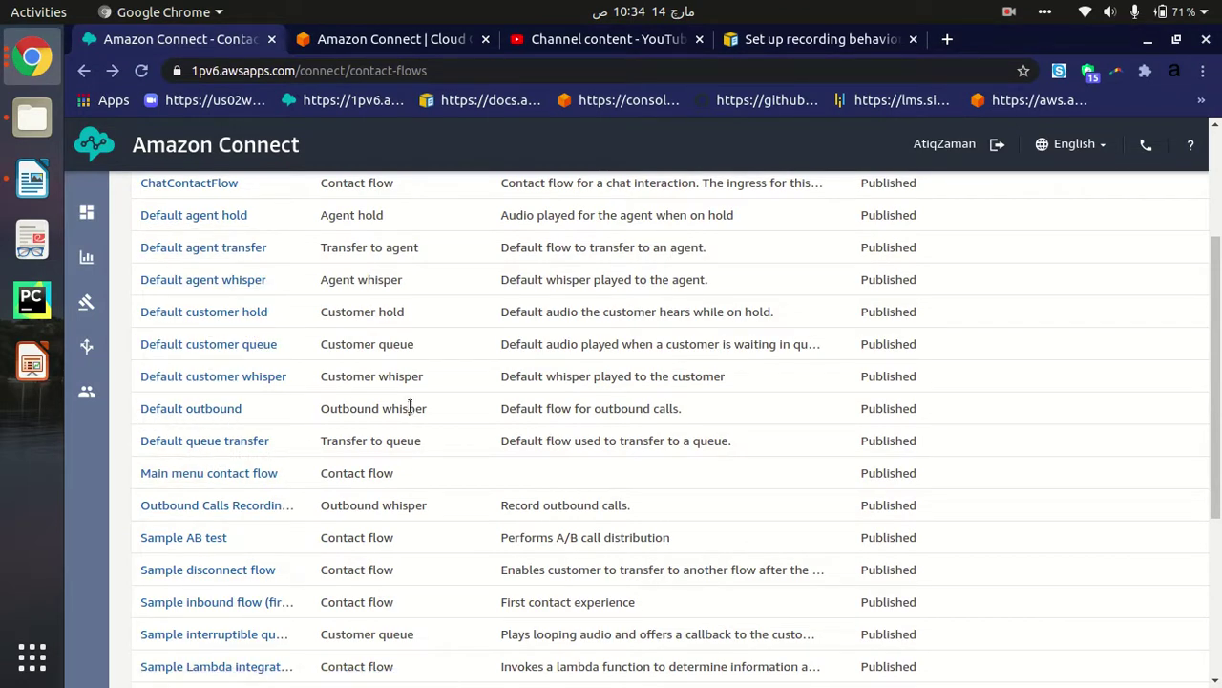
Note Default outbound's Outbound whisper type and open that flow in the contact flow designer
{"action": "left_click_drag", "start_coordinate": [319, 409], "coordinate": [445, 410]}
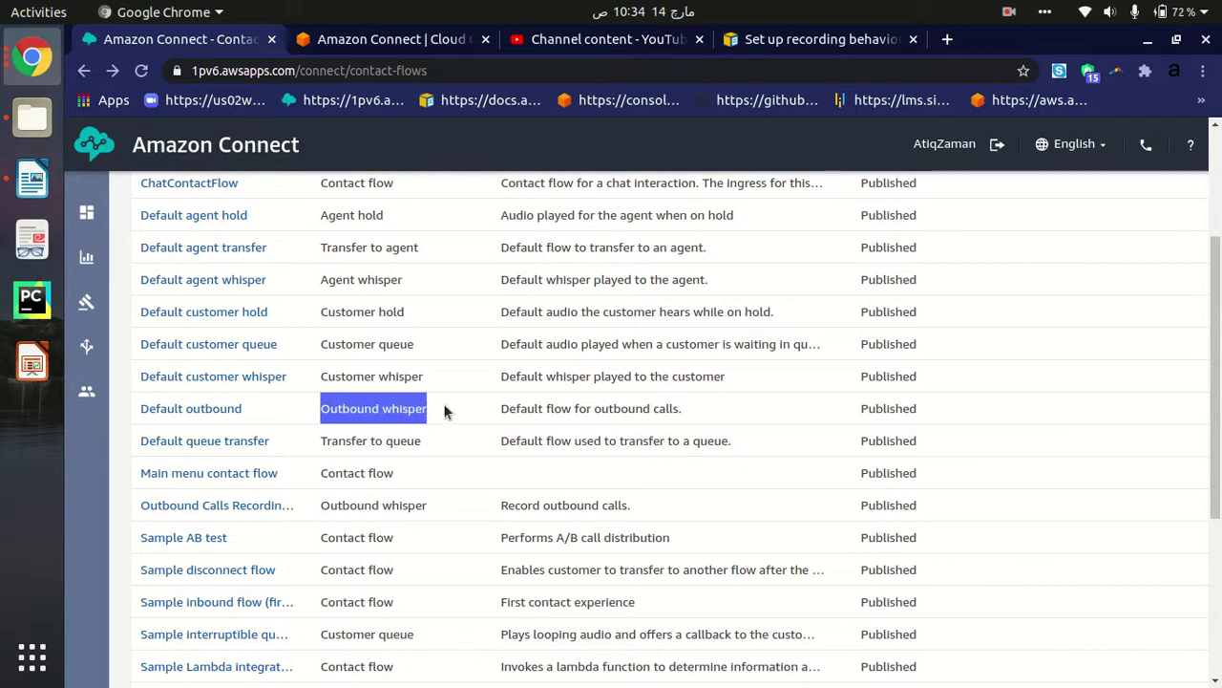
{"action": "left_click", "coordinate": [332, 402]}
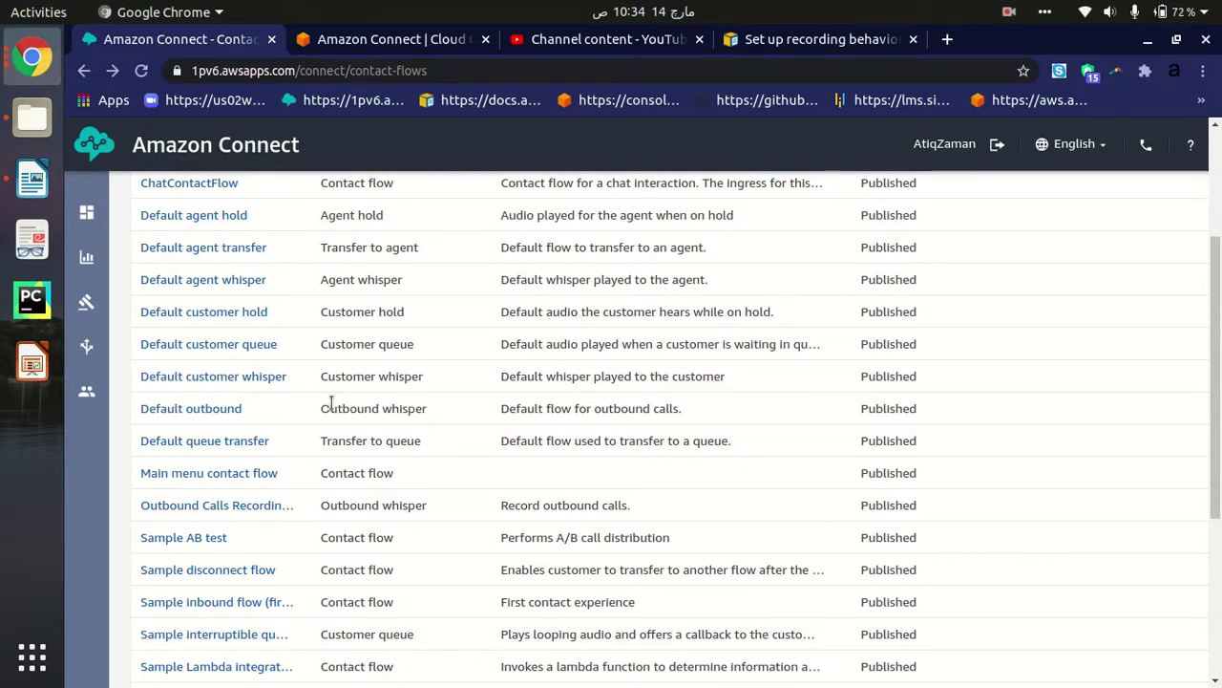
{"action": "left_click", "coordinate": [199, 409]}
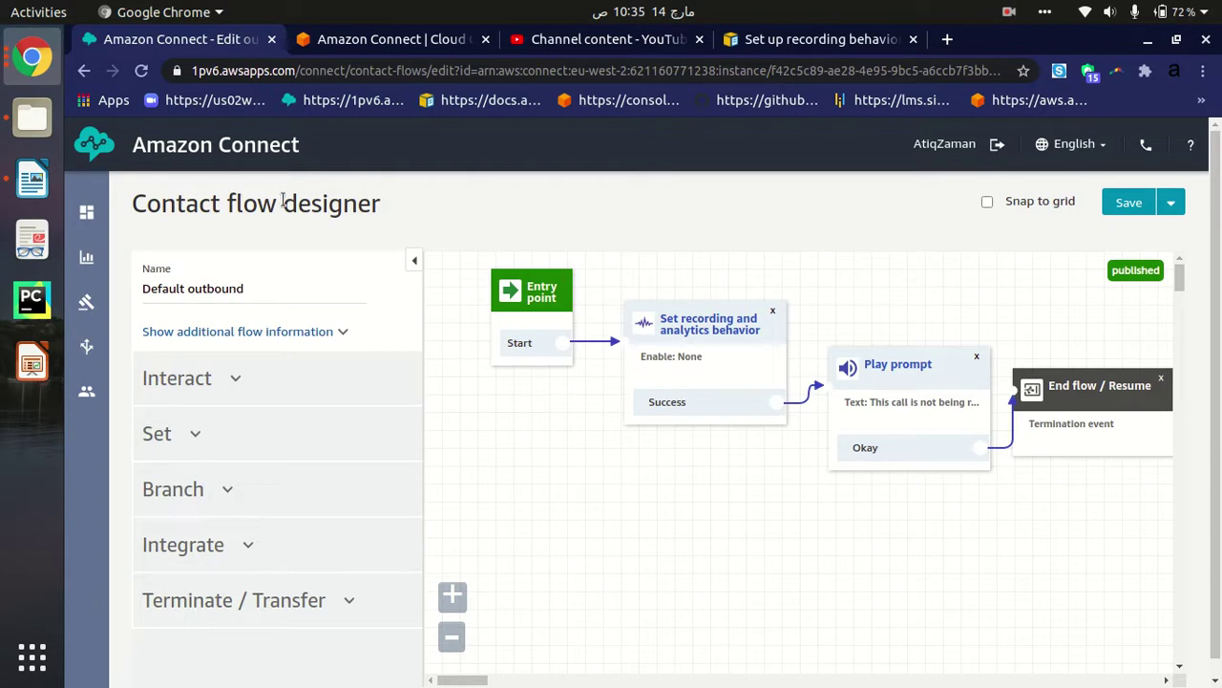
Begin a Save as copy of Default outbound under a new name, cancel it, and return to Contact flows
{"action": "left_click", "coordinate": [1172, 203]}
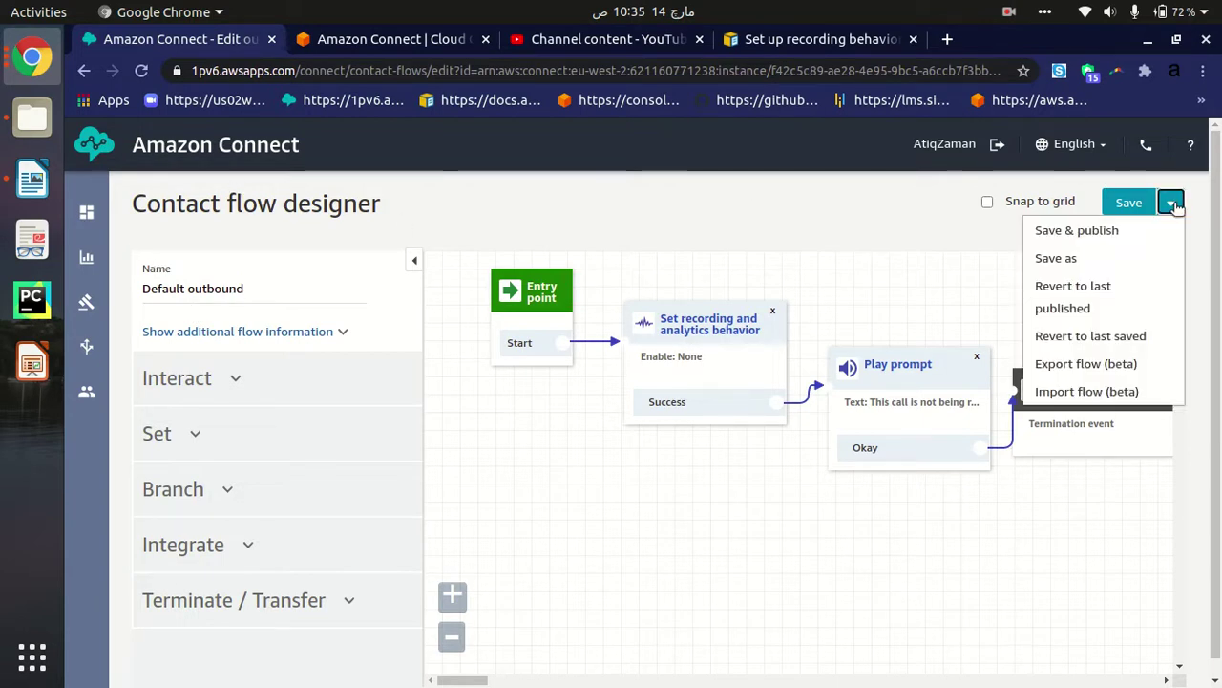
{"action": "left_click", "coordinate": [1068, 265]}
{"action": "left_click", "coordinate": [487, 245]}
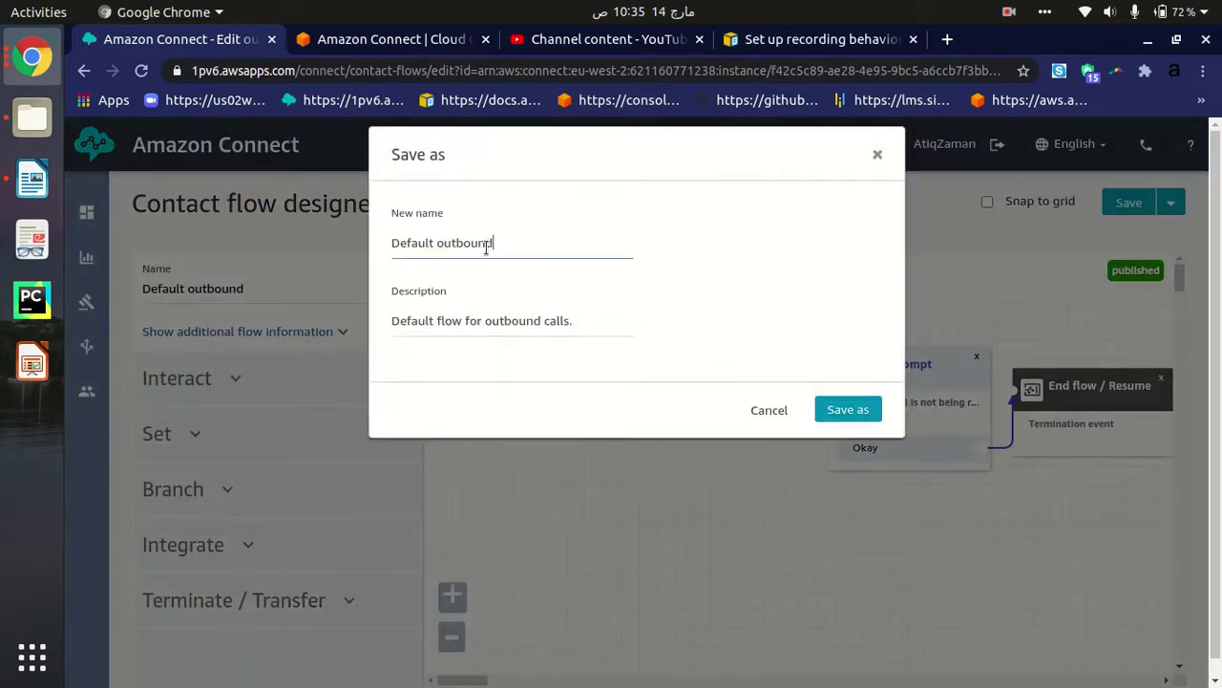
{"action": "key", "text": "BackSpace"}
{"action": "key", "text": "BackSpace"}
{"action": "key", "text": "BackSpace"}
{"action": "key", "text": "BackSpace"}
{"action": "key", "text": "BackSpace"}
{"action": "key", "text": "BackSpace"}
{"action": "key", "text": "BackSpace"}
{"action": "key", "text": "BackSpace"}
{"action": "key", "text": "BackSpace"}
{"action": "key", "text": "BackSpace"}
{"action": "key", "text": "BackSpace"}
{"action": "key", "text": "BackSpace"}
{"action": "key", "text": "BackSpace"}
{"action": "key", "text": "BackSpace"}
{"action": "key", "text": "BackSpace"}
{"action": "type", "text": "ksdjfksjdf"}
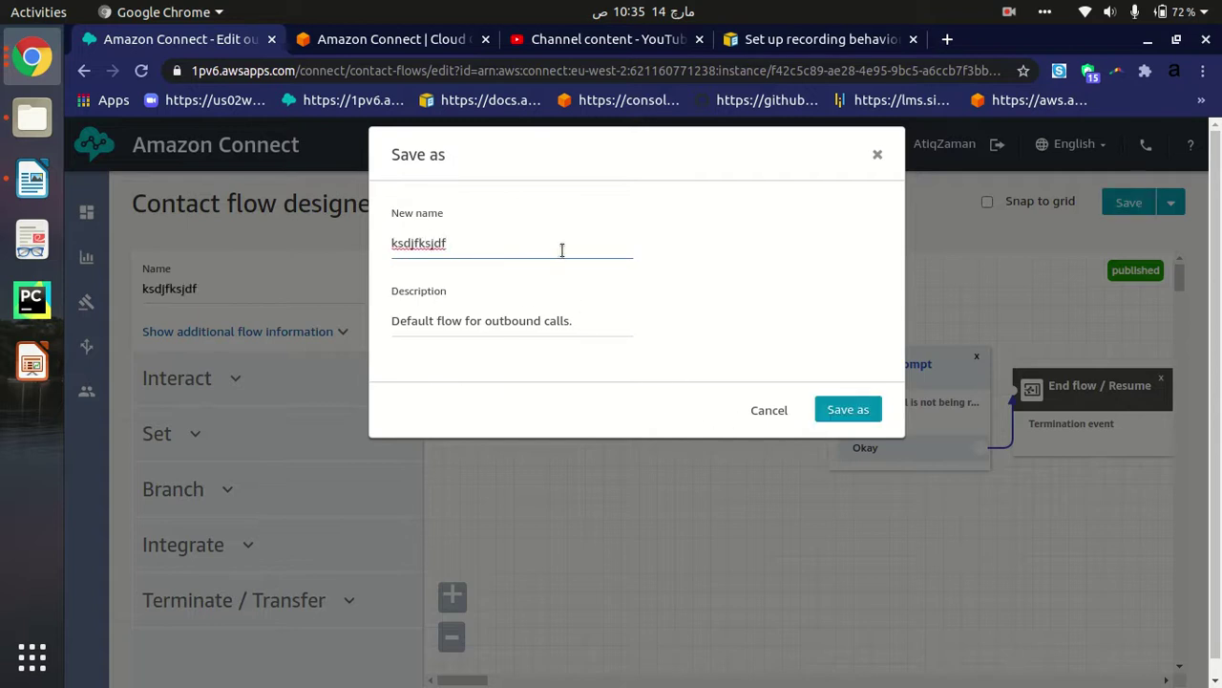
{"action": "left_click", "coordinate": [768, 411]}
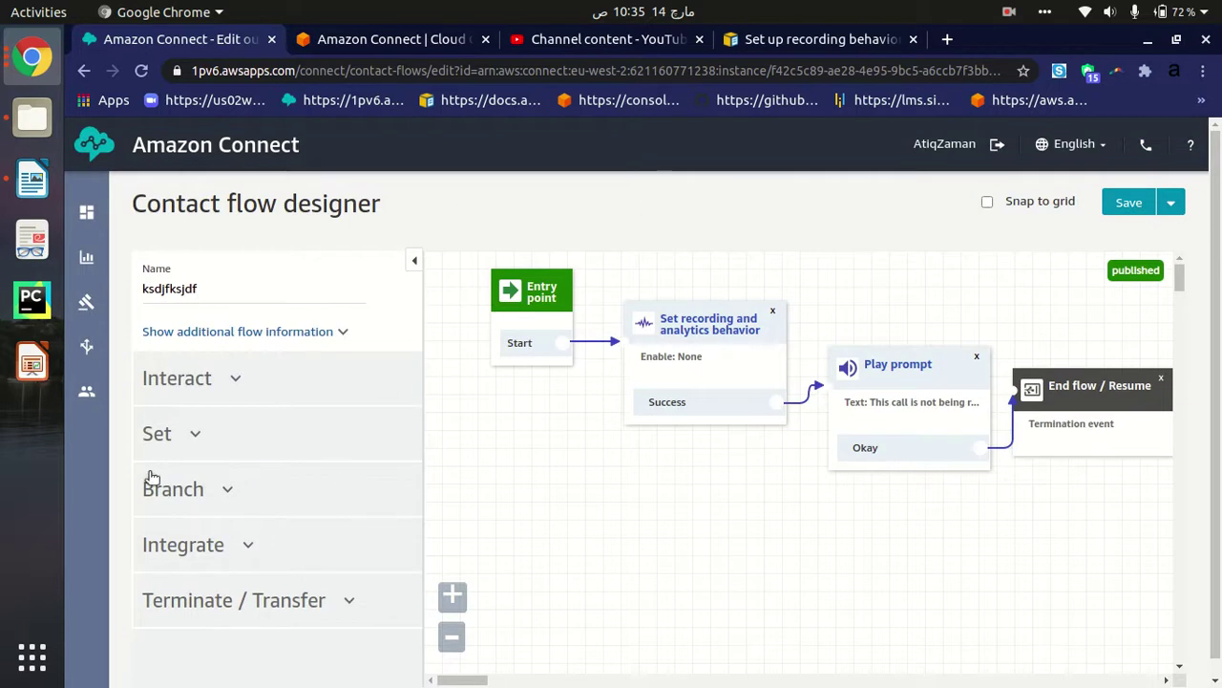
{"action": "mouse_move", "coordinate": [88, 348]}
{"action": "left_click", "coordinate": [177, 437]}
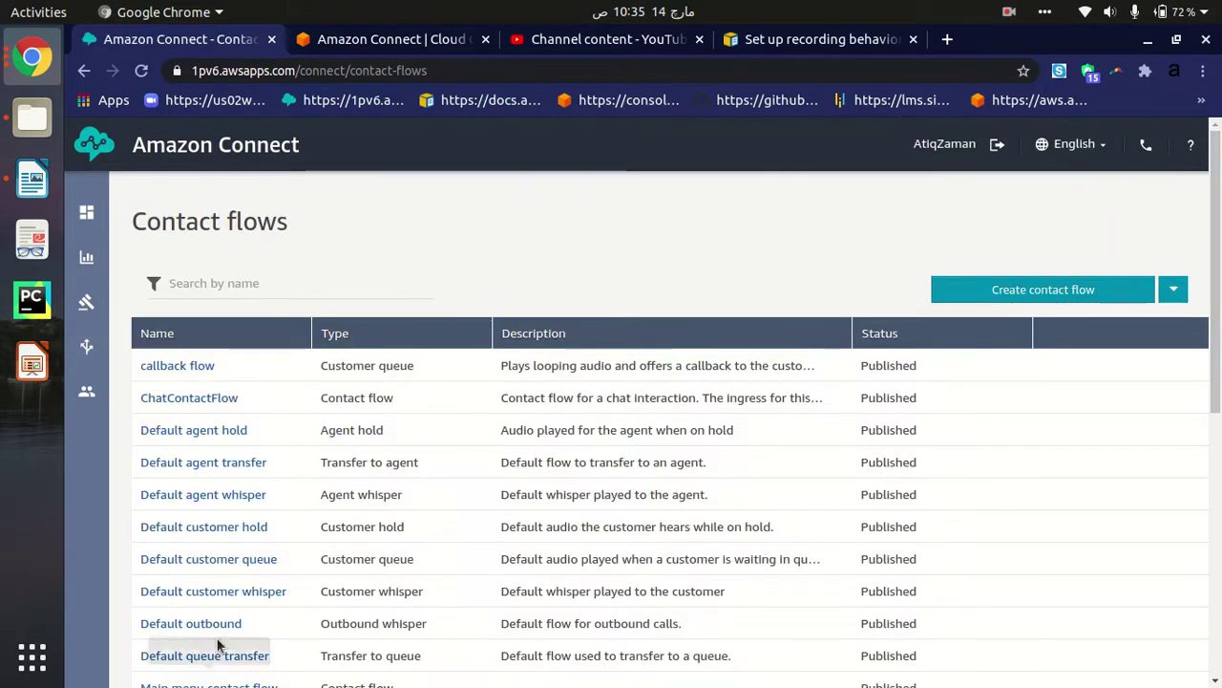
Scroll the Contact flows list and open the Outbound Calls Recording Contact Flow
{"action": "scroll", "coordinate": [197, 505], "scroll_direction": "down", "scroll_amount": 3}
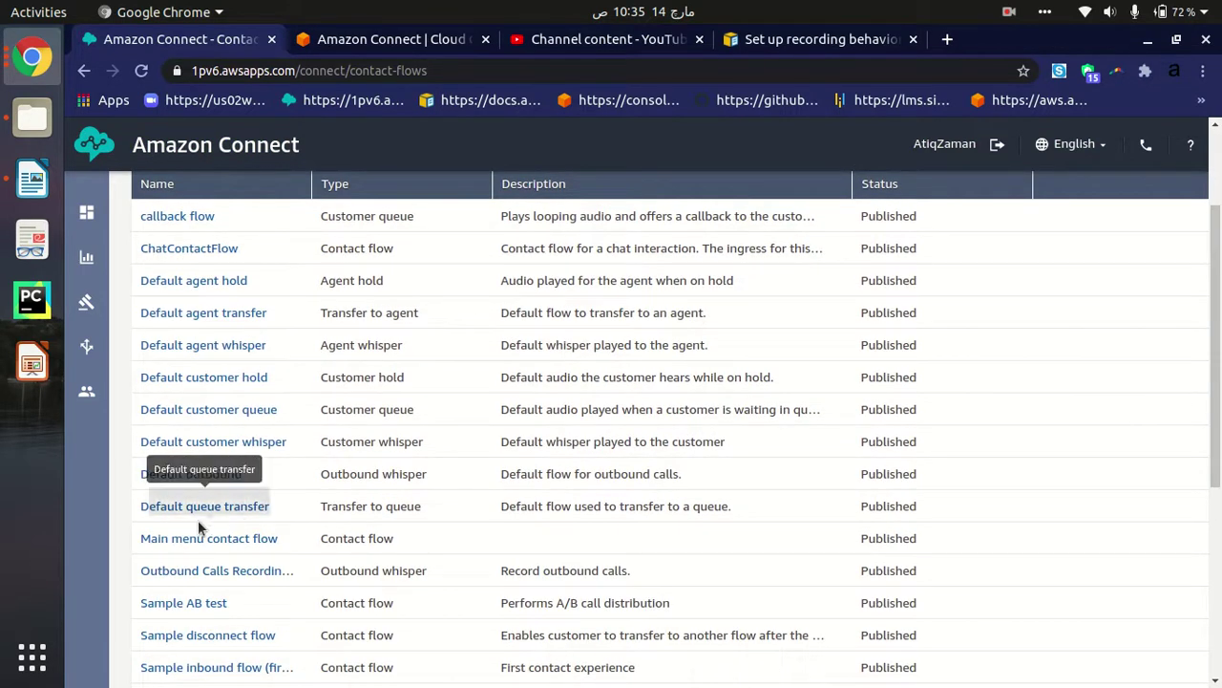
{"action": "left_click", "coordinate": [237, 571]}
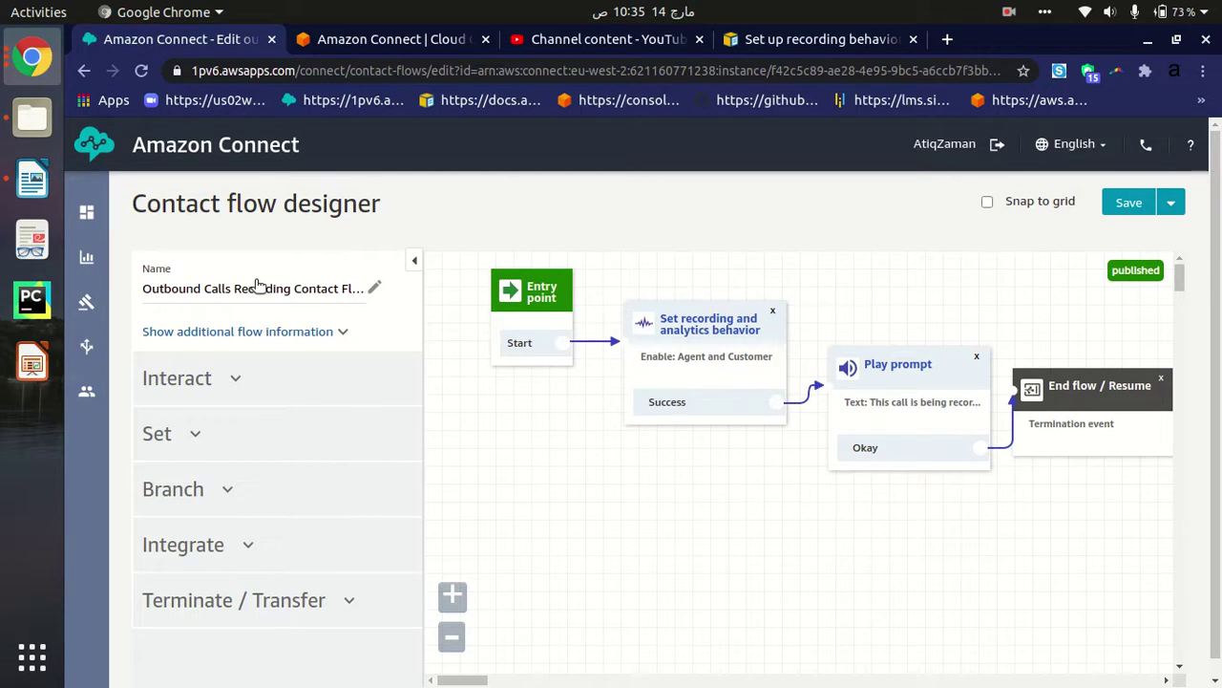
Review the recording flow's entry, recording, prompt and end blocks, then switch to the Writer notes
{"action": "left_click_drag", "start_coordinate": [458, 682], "coordinate": [462, 682]}
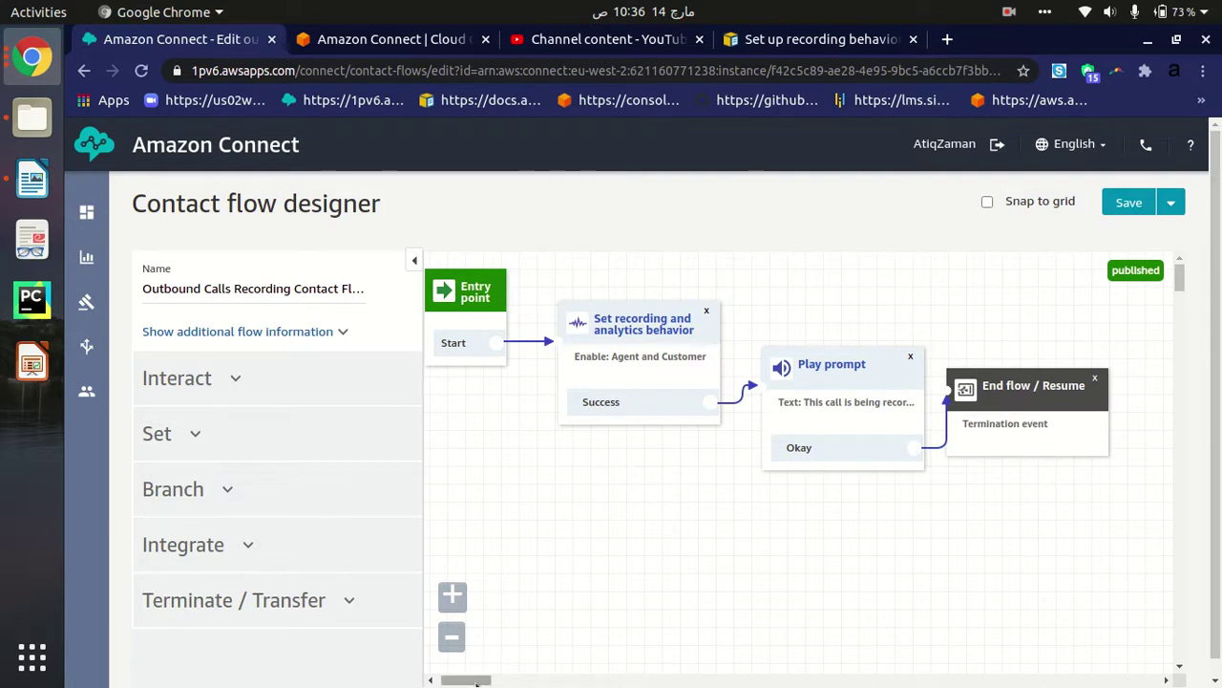
{"action": "left_click_drag", "start_coordinate": [476, 684], "coordinate": [472, 684]}
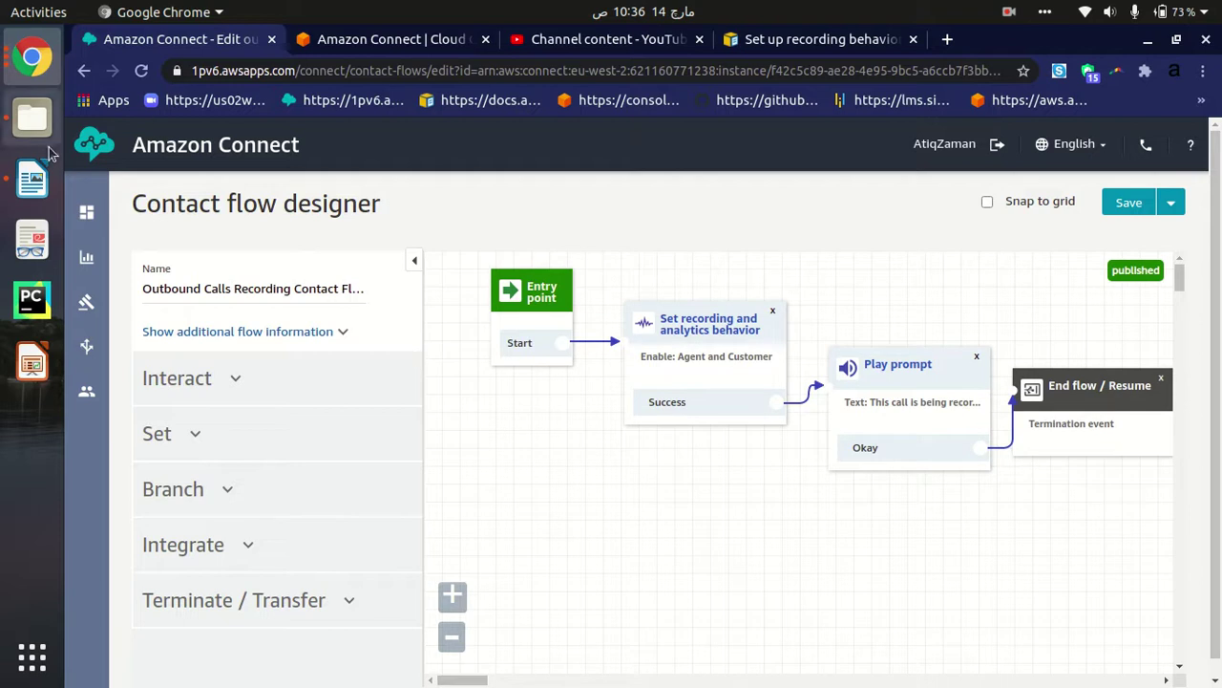
{"action": "left_click", "coordinate": [35, 177]}
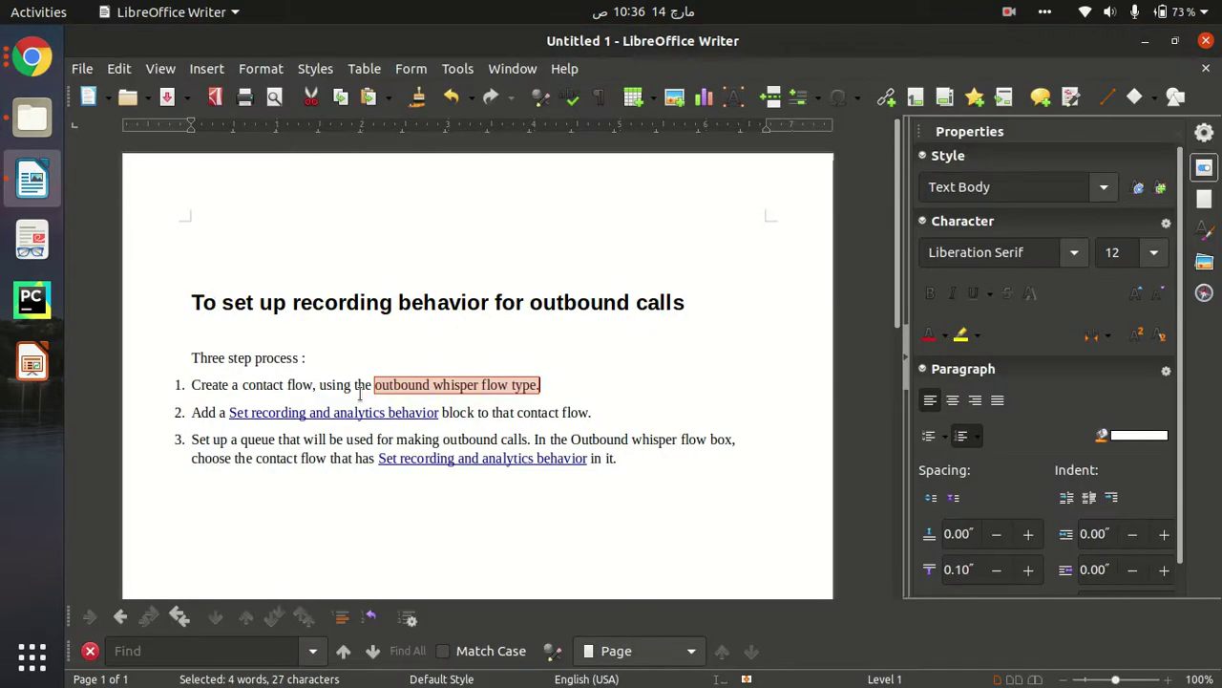
Highlight step 1 and 'outbound whisper flow' in the notes, checking them against the flow designer
{"action": "left_click_drag", "start_coordinate": [212, 389], "coordinate": [290, 411]}
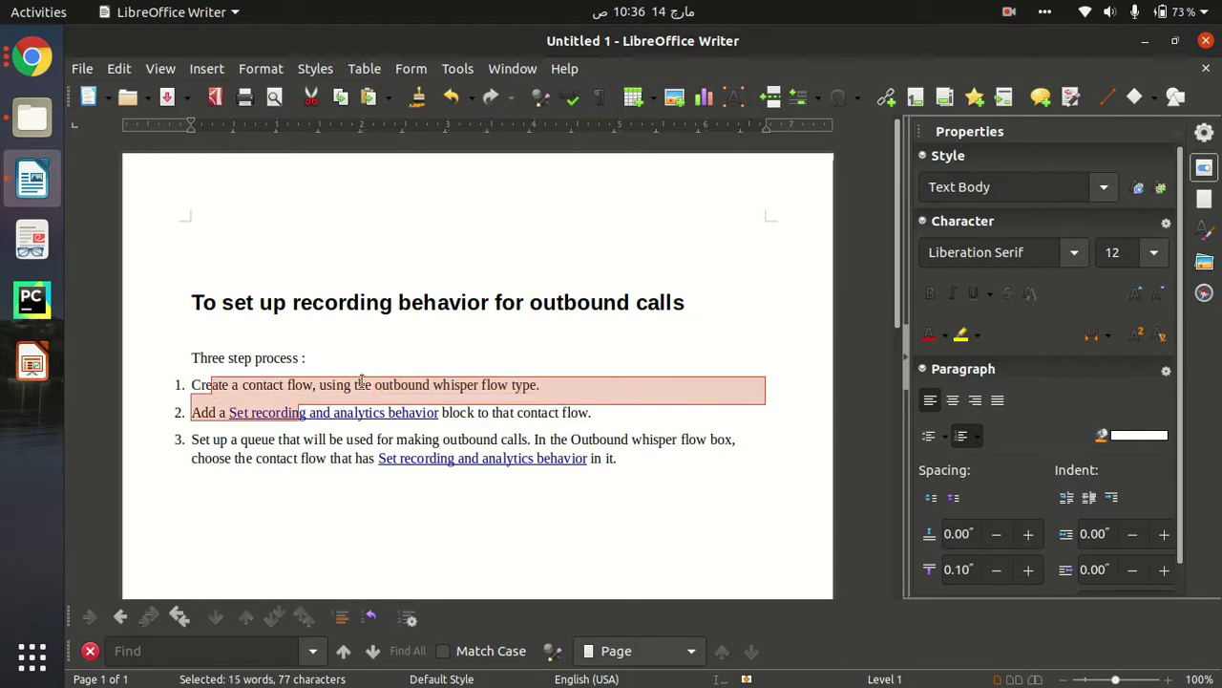
{"action": "left_click", "coordinate": [317, 393]}
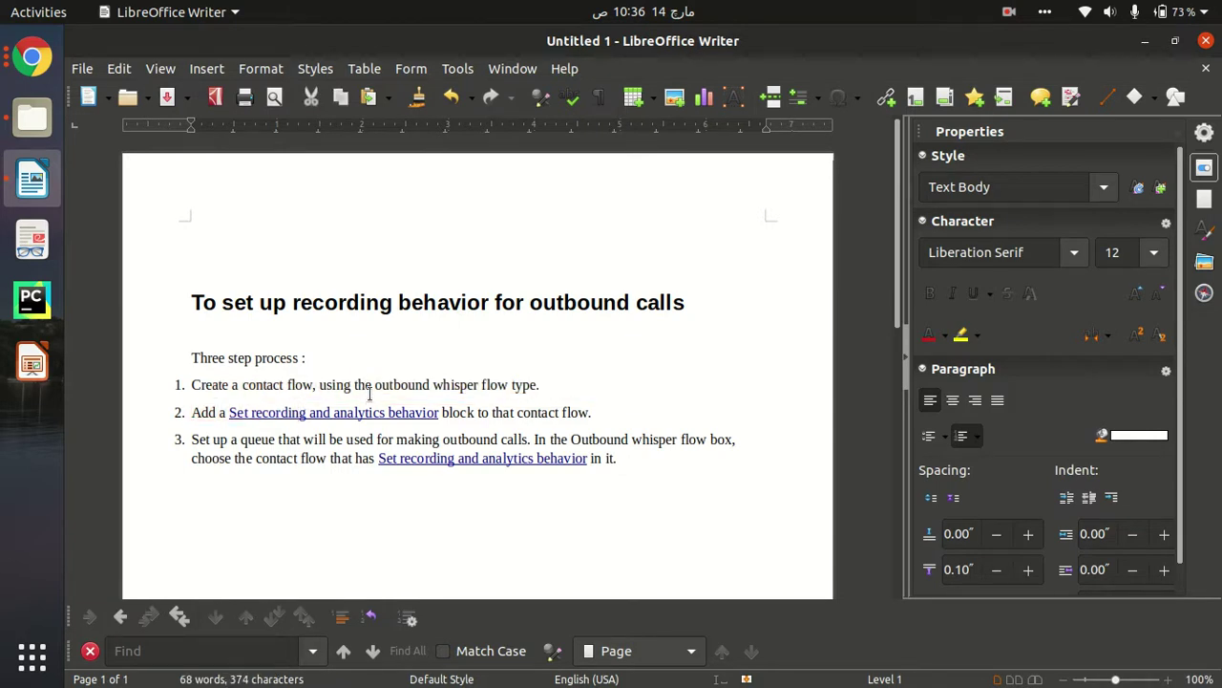
{"action": "left_click_drag", "start_coordinate": [375, 385], "coordinate": [507, 382]}
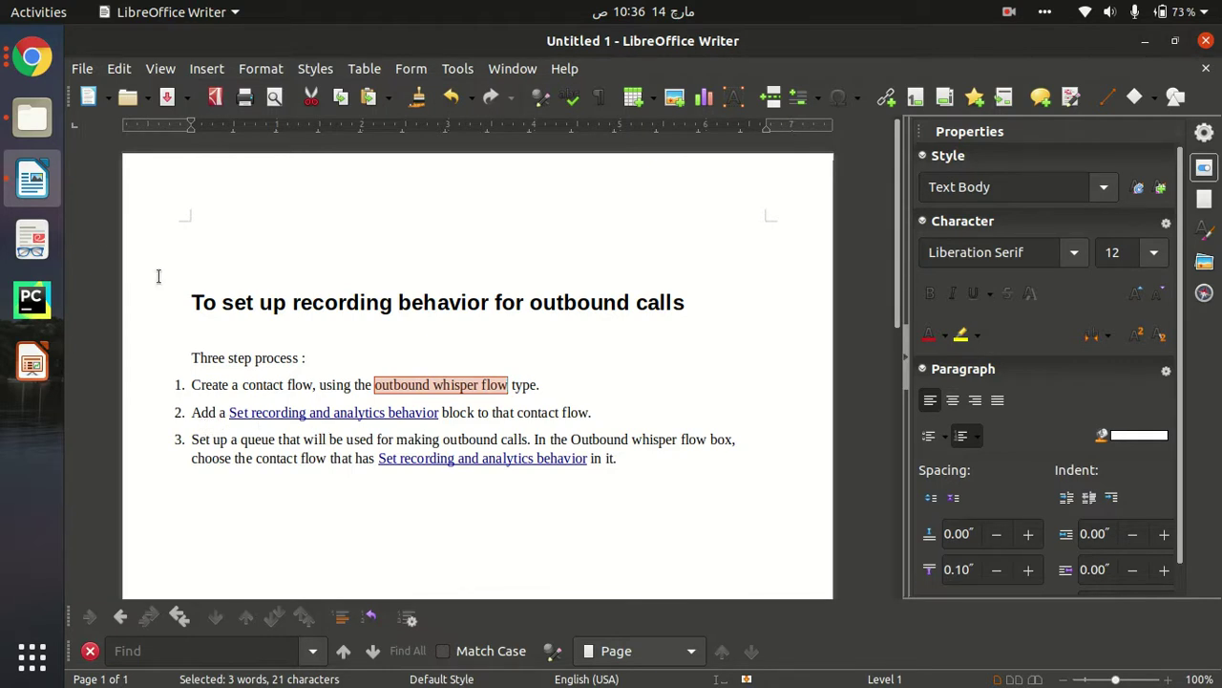
{"action": "left_click", "coordinate": [32, 56]}
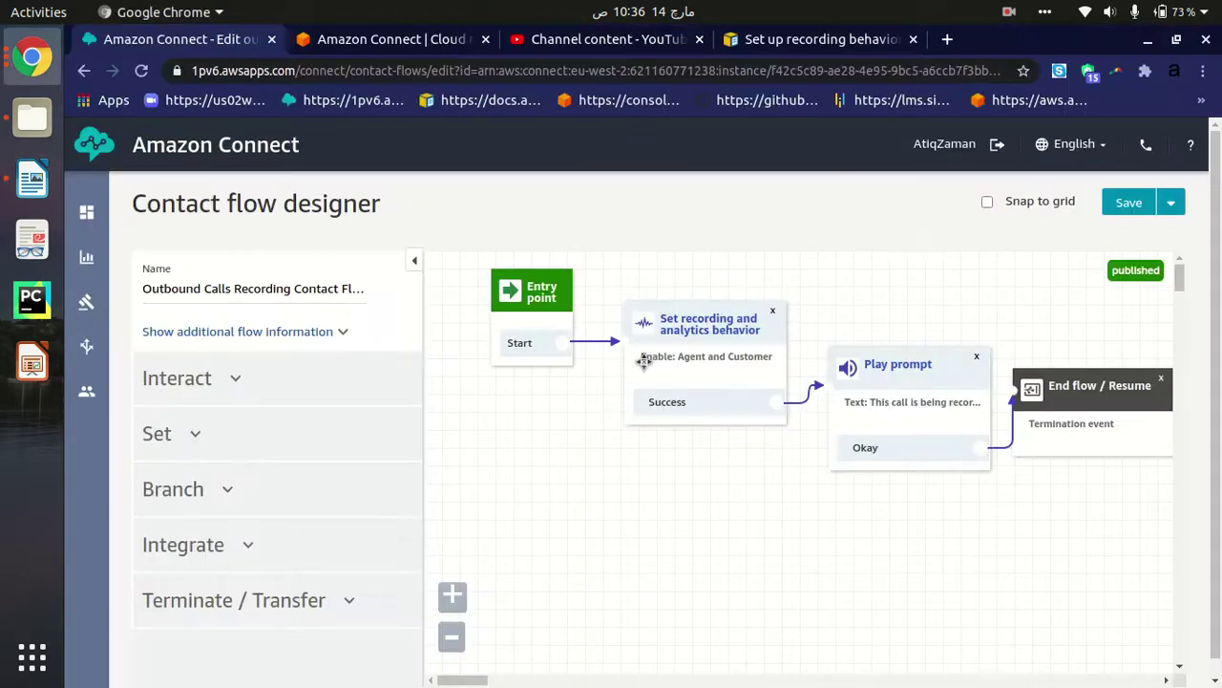
{"action": "left_click", "coordinate": [33, 178]}
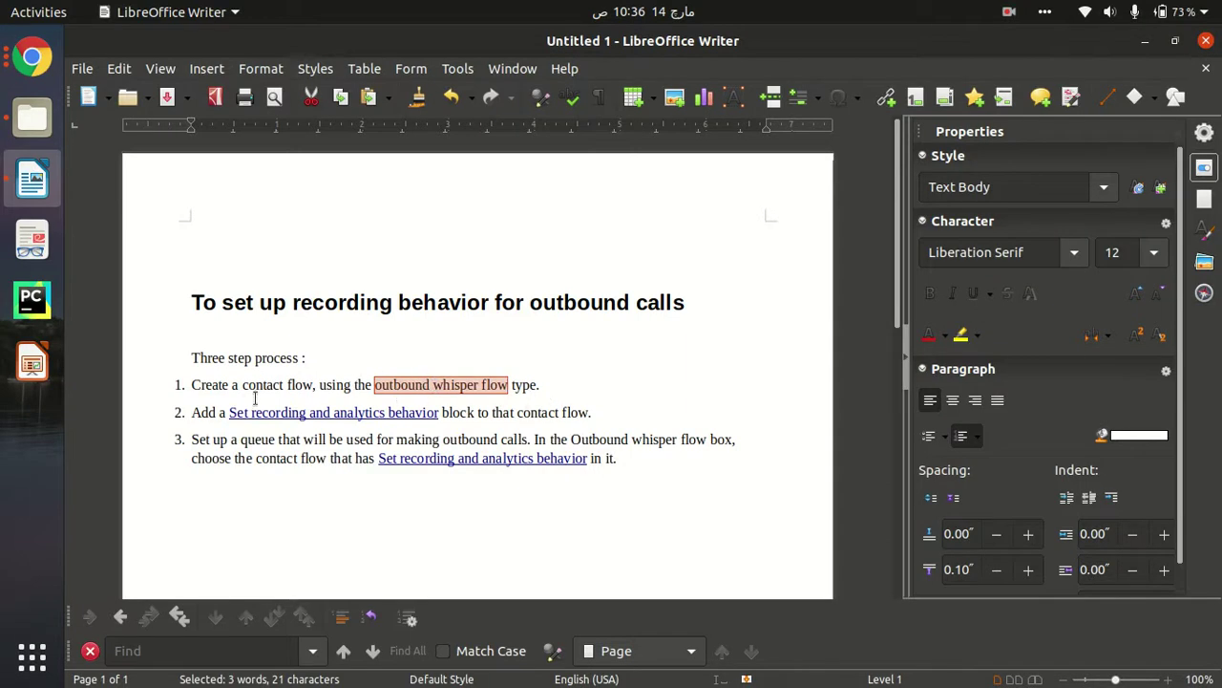
{"action": "left_click_drag", "start_coordinate": [230, 412], "coordinate": [283, 421]}
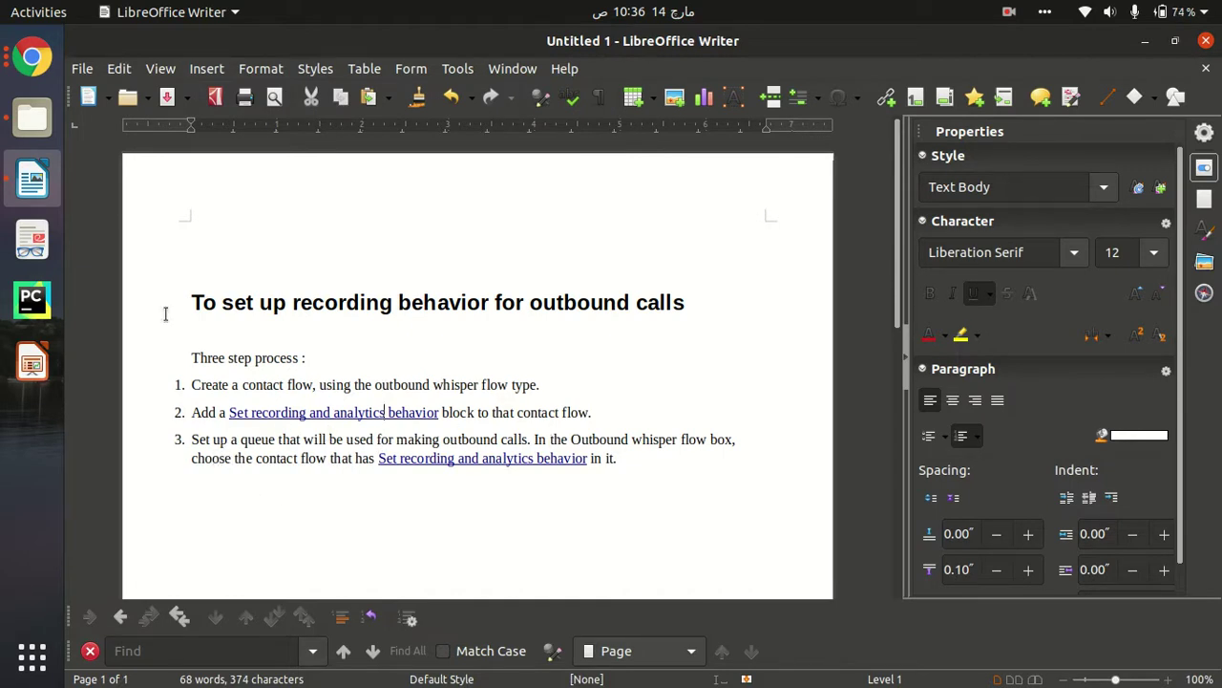
{"action": "left_click", "coordinate": [32, 57]}
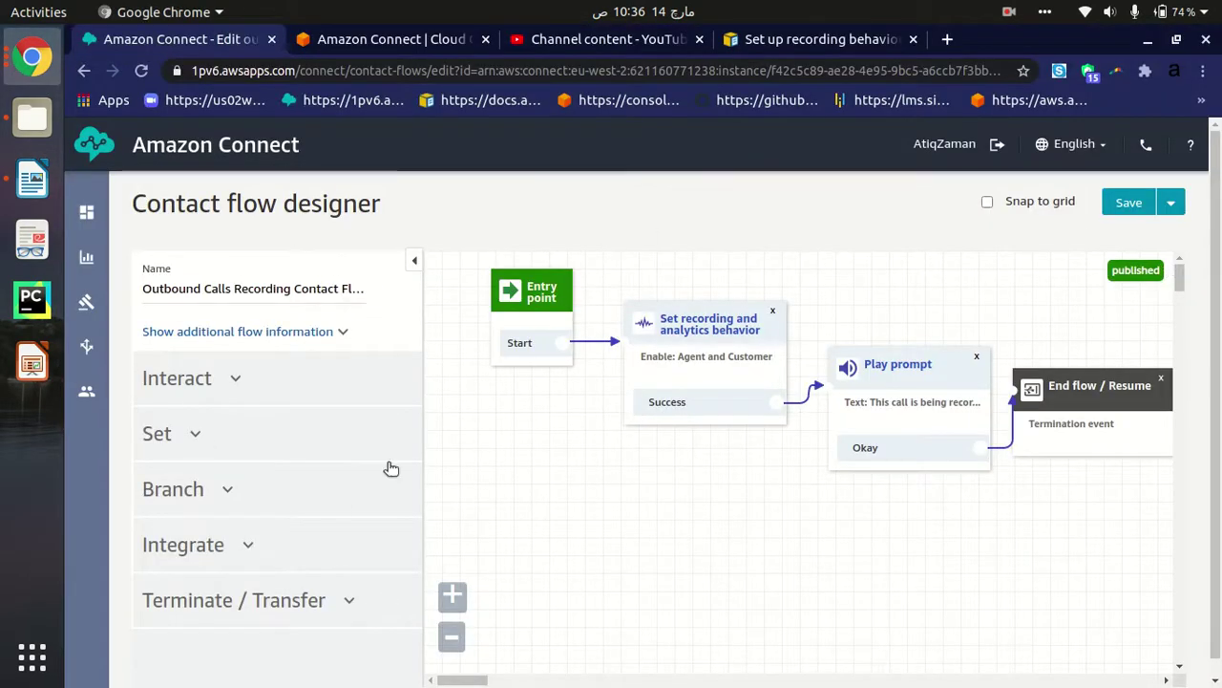
Go to Routing > Queues to list the instance's queues
{"action": "mouse_move", "coordinate": [85, 348]}
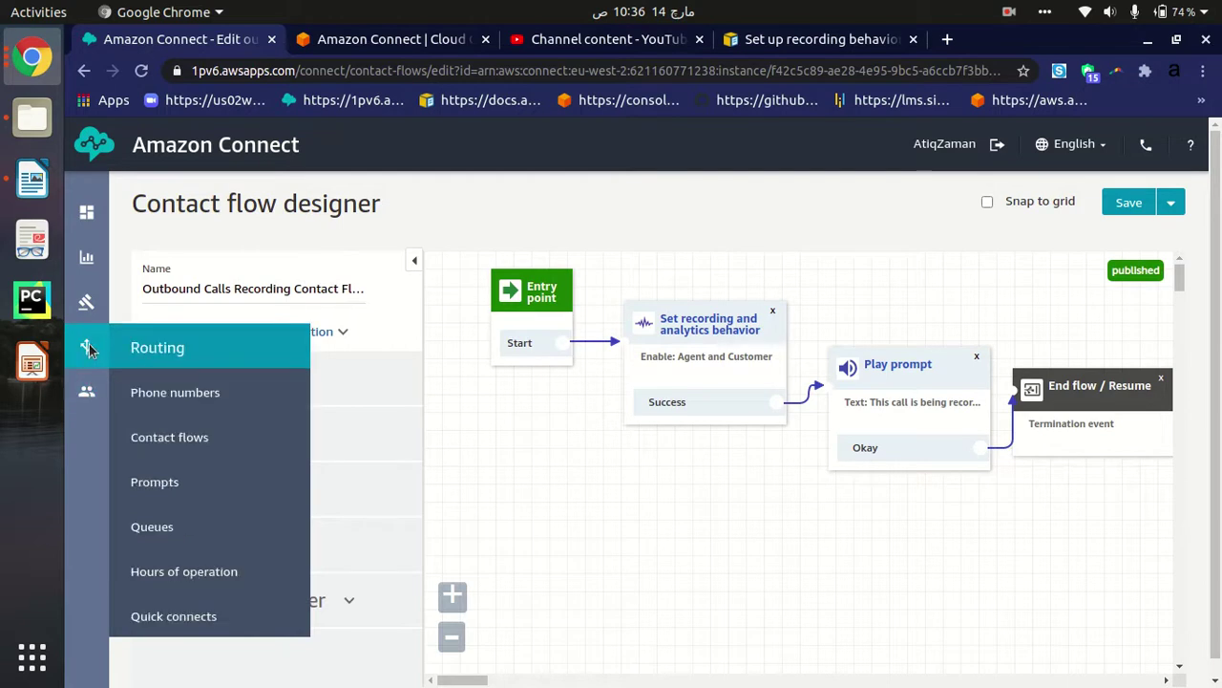
{"action": "left_click", "coordinate": [186, 528]}
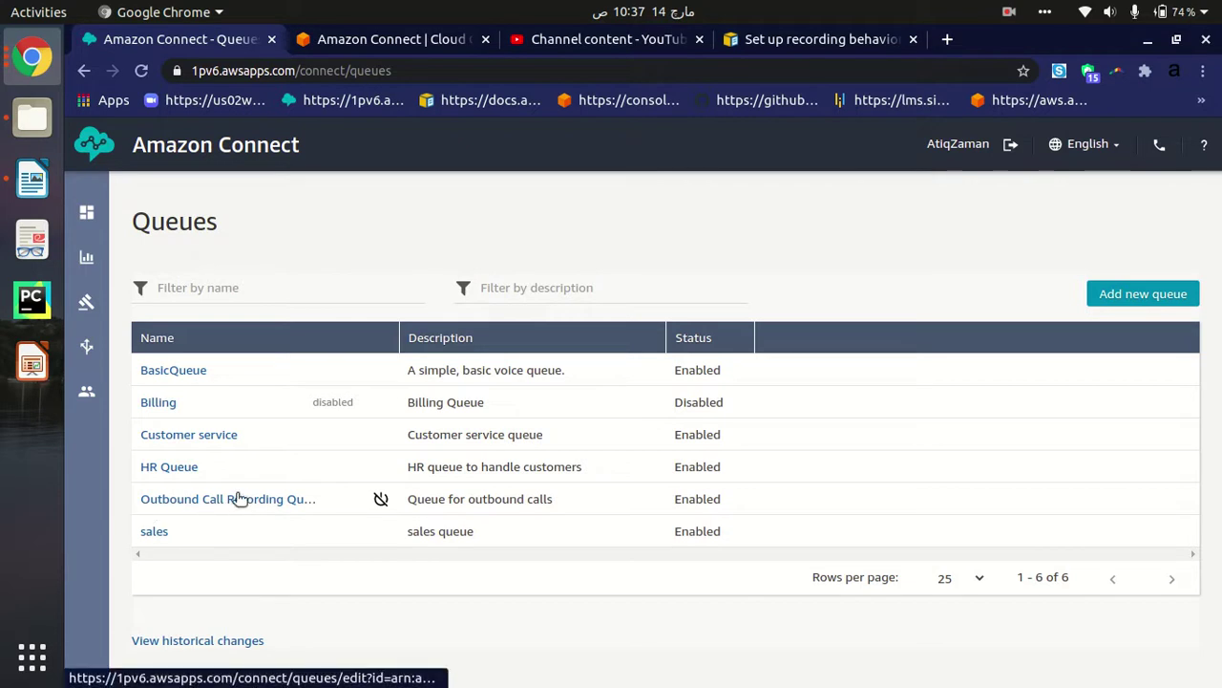
Open the Outbound Call Recording Queue and review its name, description and outbound whisper flow
{"action": "left_click", "coordinate": [277, 503]}
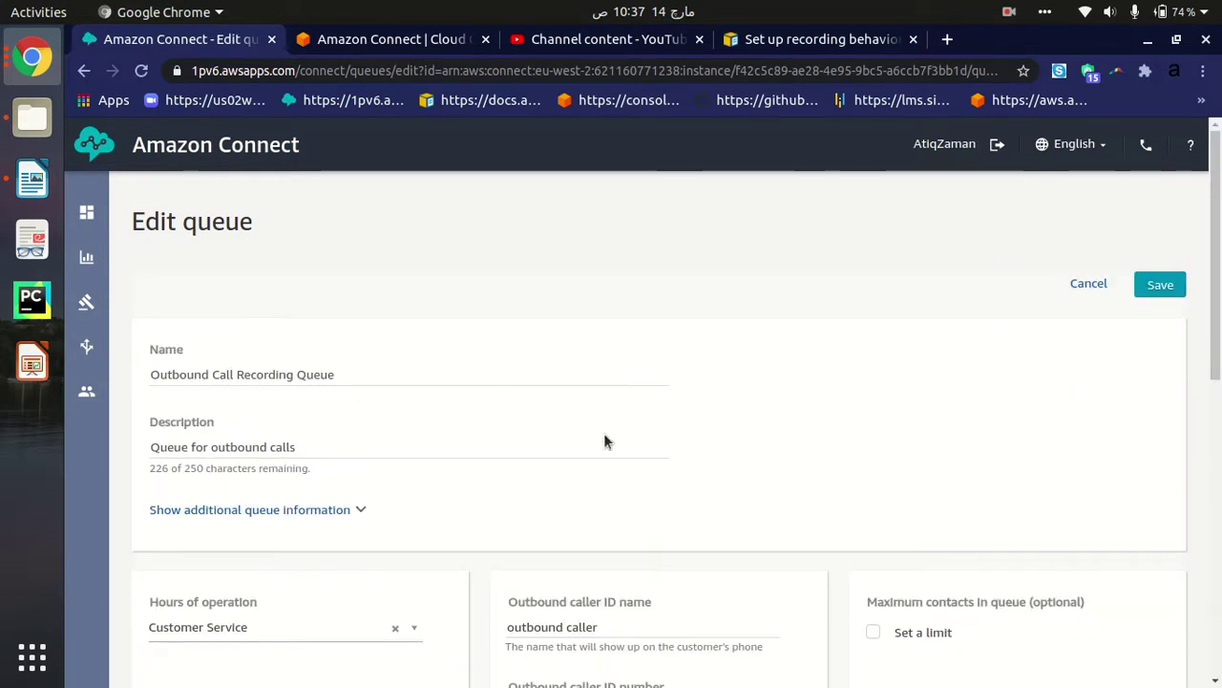
{"action": "scroll", "coordinate": [659, 430], "scroll_direction": "down", "scroll_amount": 3}
{"action": "scroll", "coordinate": [659, 430], "scroll_direction": "up", "scroll_amount": 3}
{"action": "scroll", "coordinate": [659, 430], "scroll_direction": "down", "scroll_amount": 3}
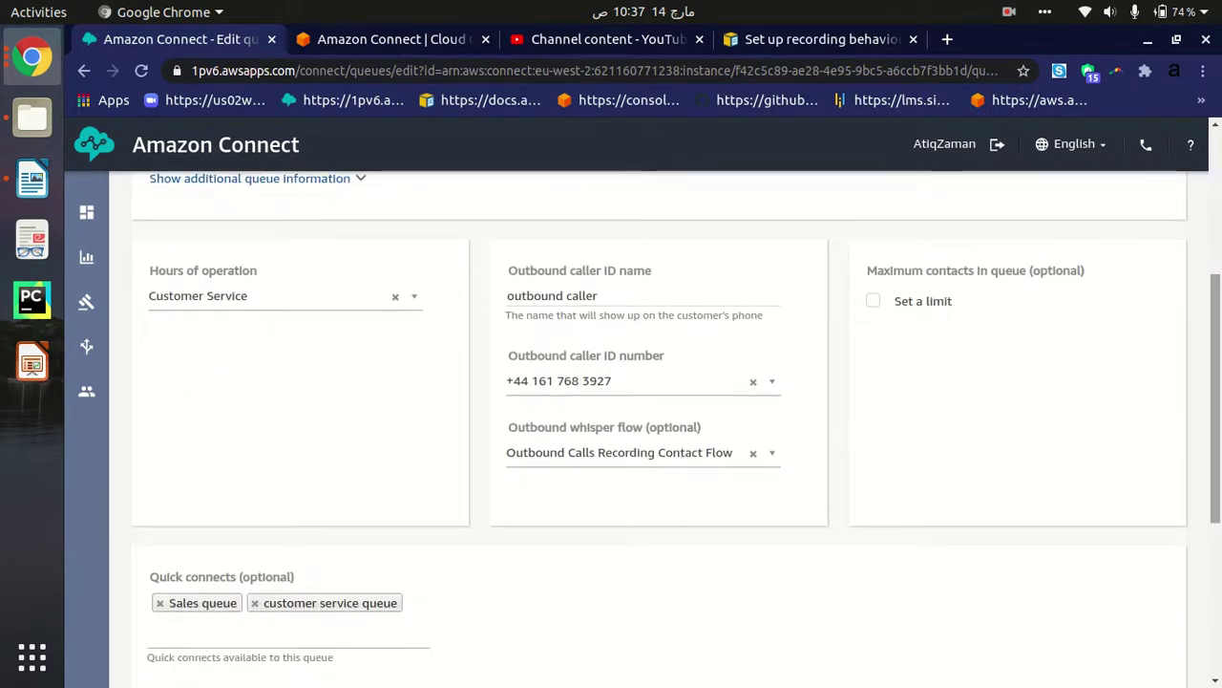
{"action": "scroll", "coordinate": [668, 382], "scroll_direction": "up", "scroll_amount": 3}
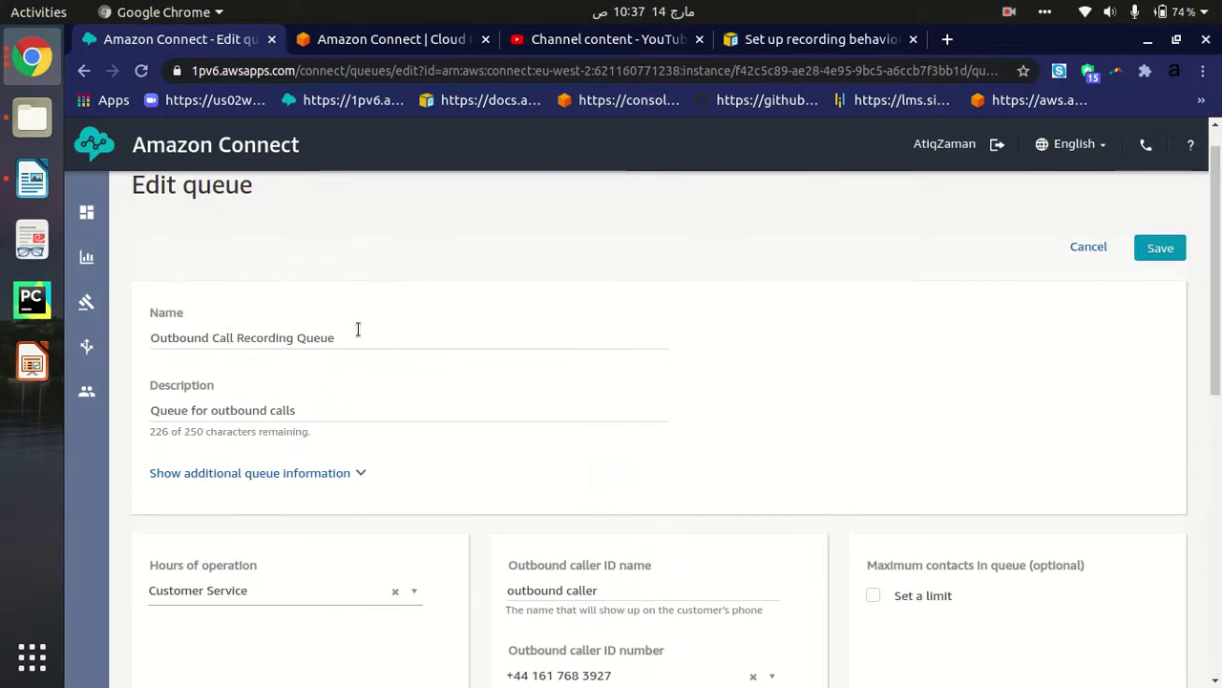
{"action": "left_click_drag", "start_coordinate": [357, 330], "coordinate": [118, 327]}
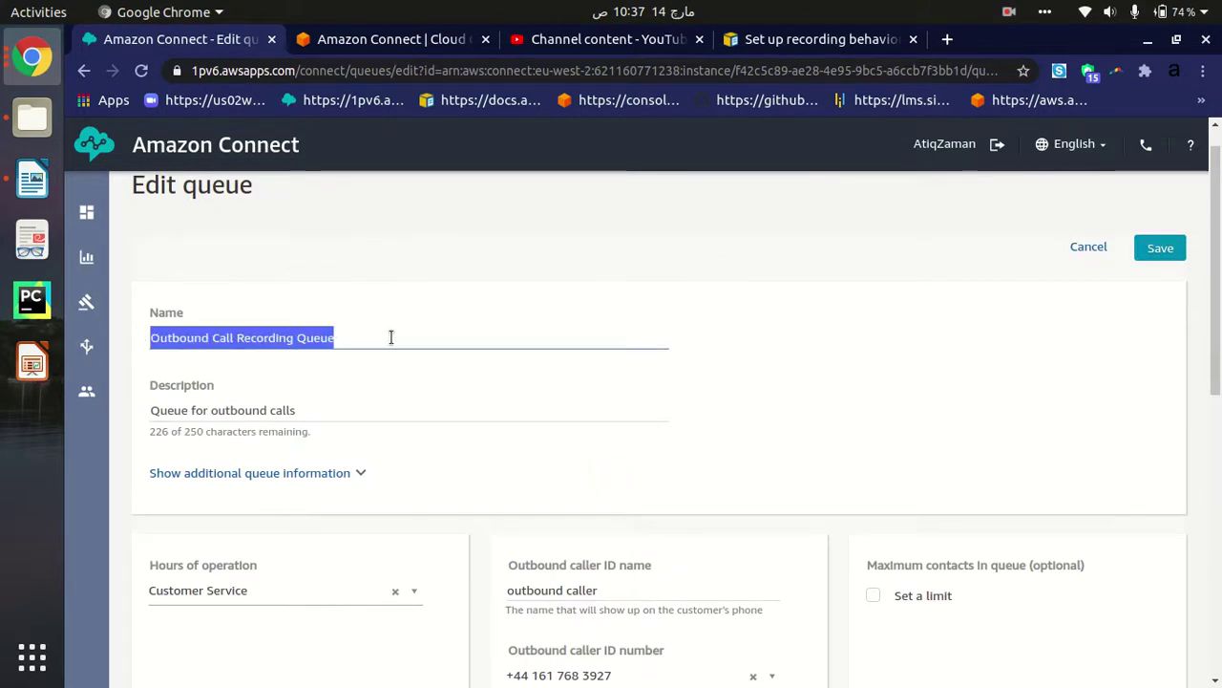
{"action": "left_click", "coordinate": [421, 331]}
{"action": "left_click_drag", "start_coordinate": [153, 409], "coordinate": [336, 401]}
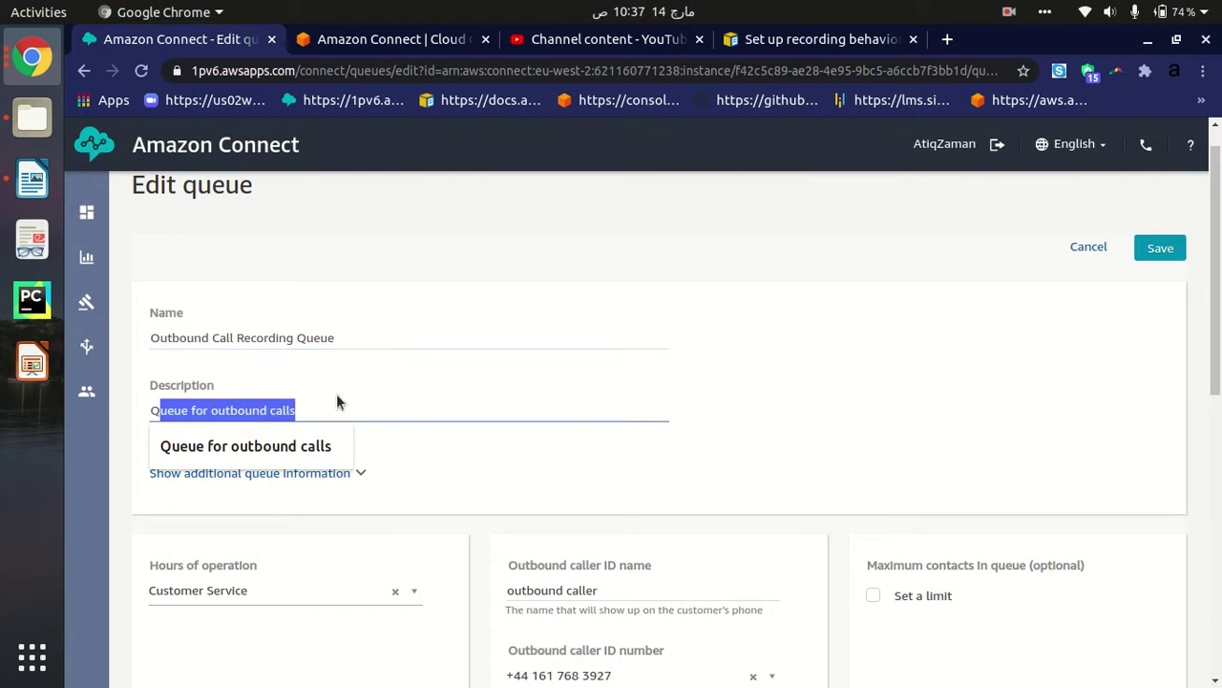
{"action": "left_click", "coordinate": [371, 404]}
{"action": "scroll", "coordinate": [700, 434], "scroll_direction": "down", "scroll_amount": 3}
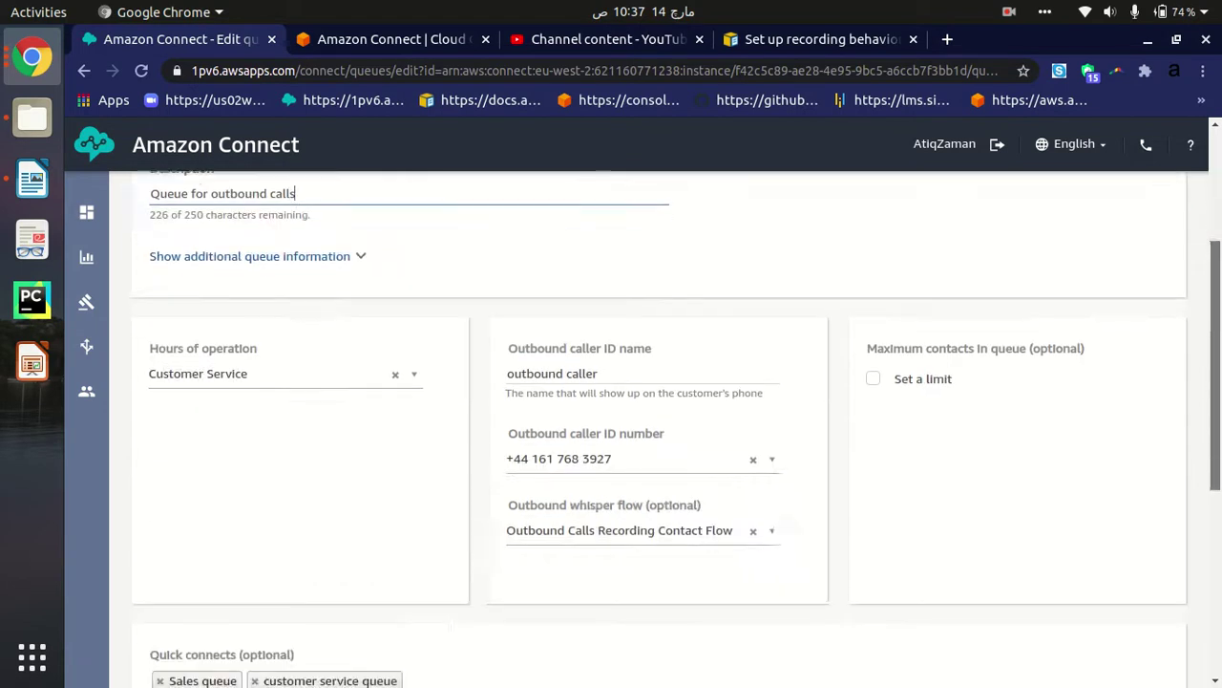
Keep Customer Service hours and Outbound Calls Recording Contact Flow as the whisper flow
{"action": "left_click", "coordinate": [417, 376]}
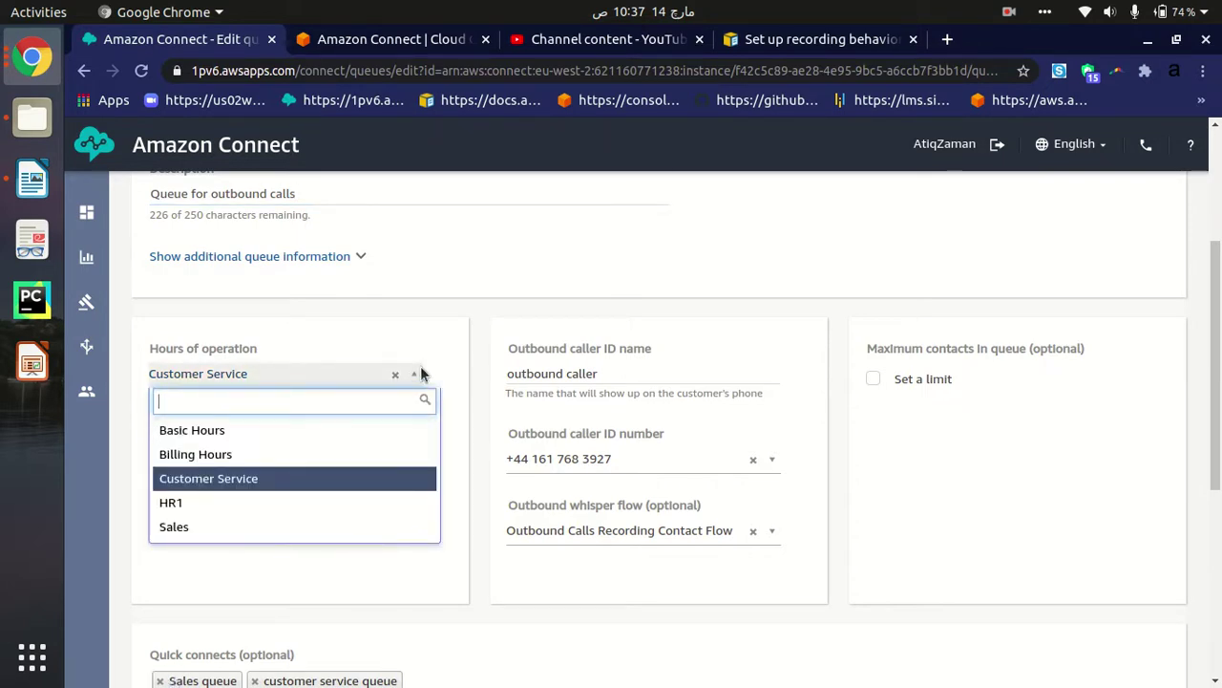
{"action": "left_click", "coordinate": [420, 371]}
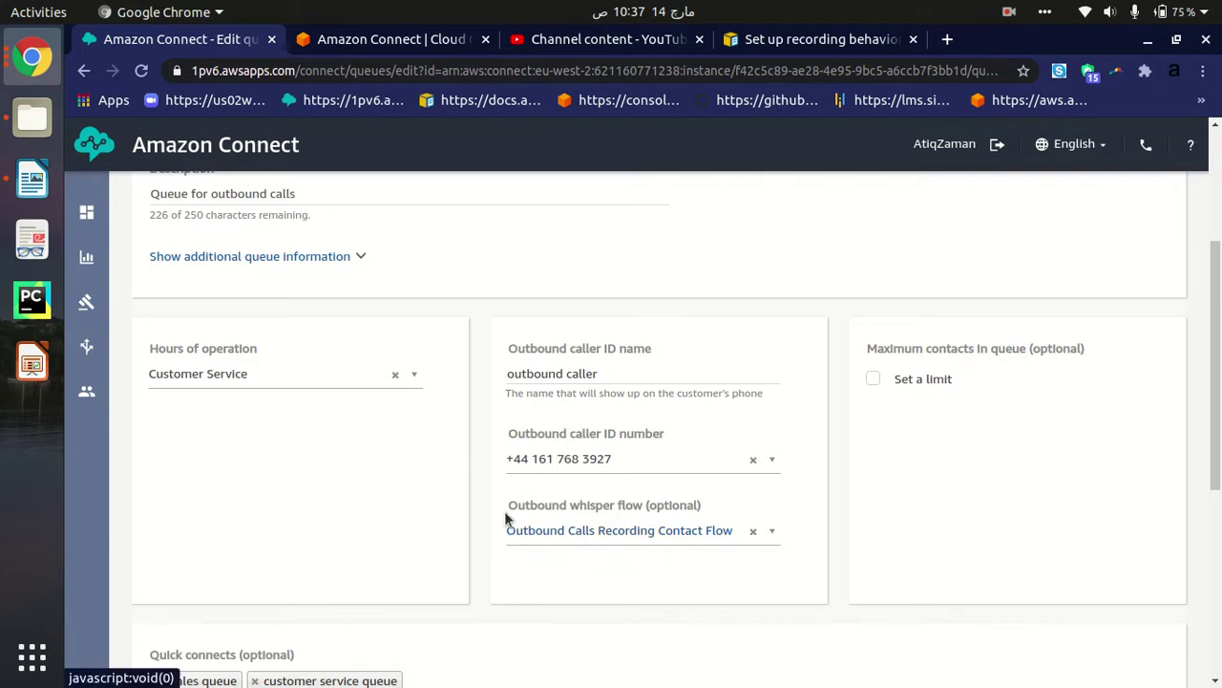
{"action": "left_click", "coordinate": [774, 532]}
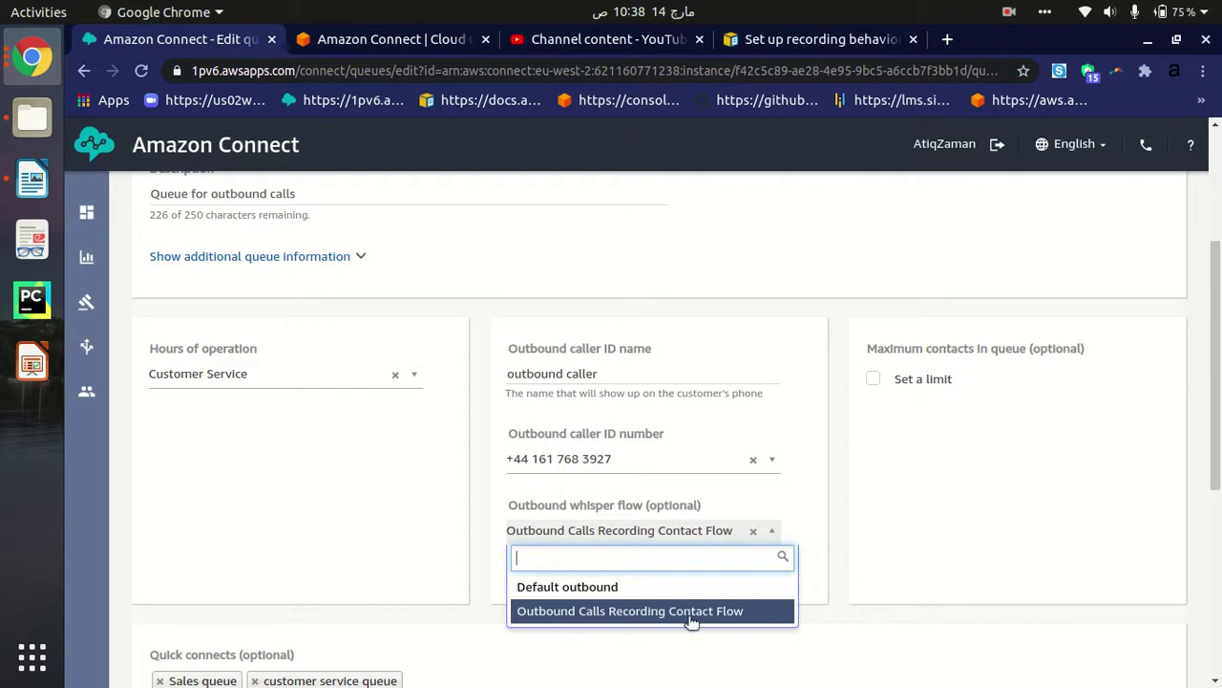
{"action": "left_click", "coordinate": [806, 521]}
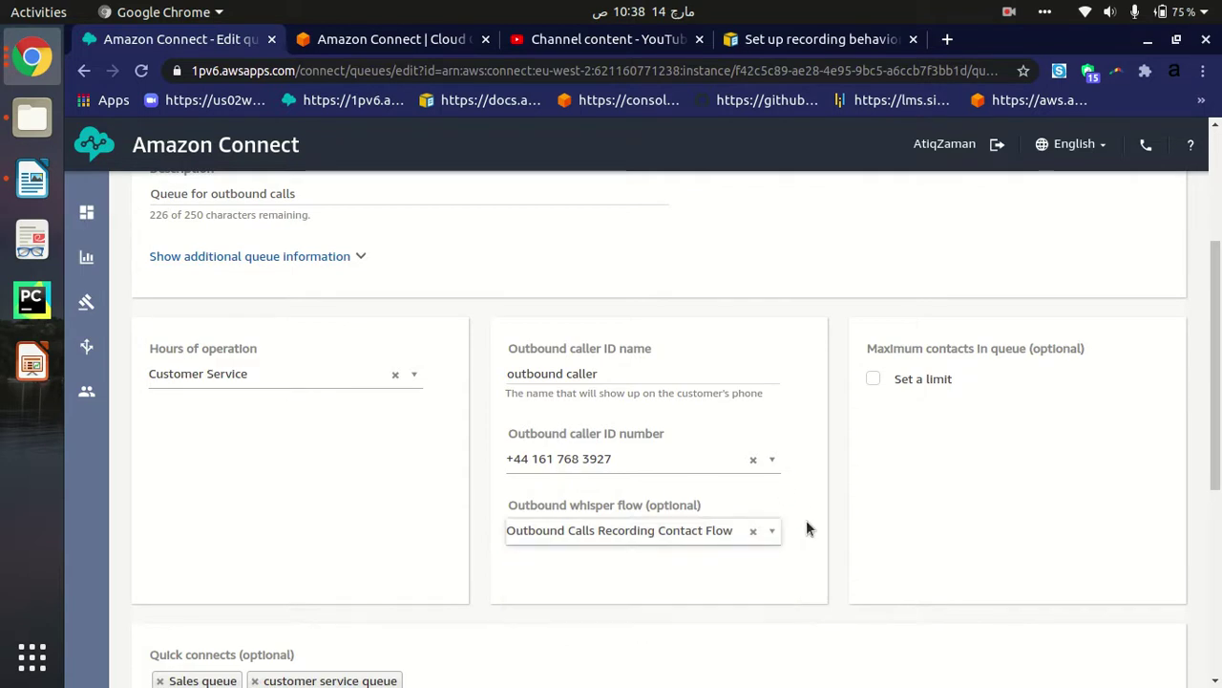
Leave the queue editor without saving to return to the six-queue list
{"action": "scroll", "coordinate": [1215, 382], "scroll_direction": "down", "scroll_amount": 3}
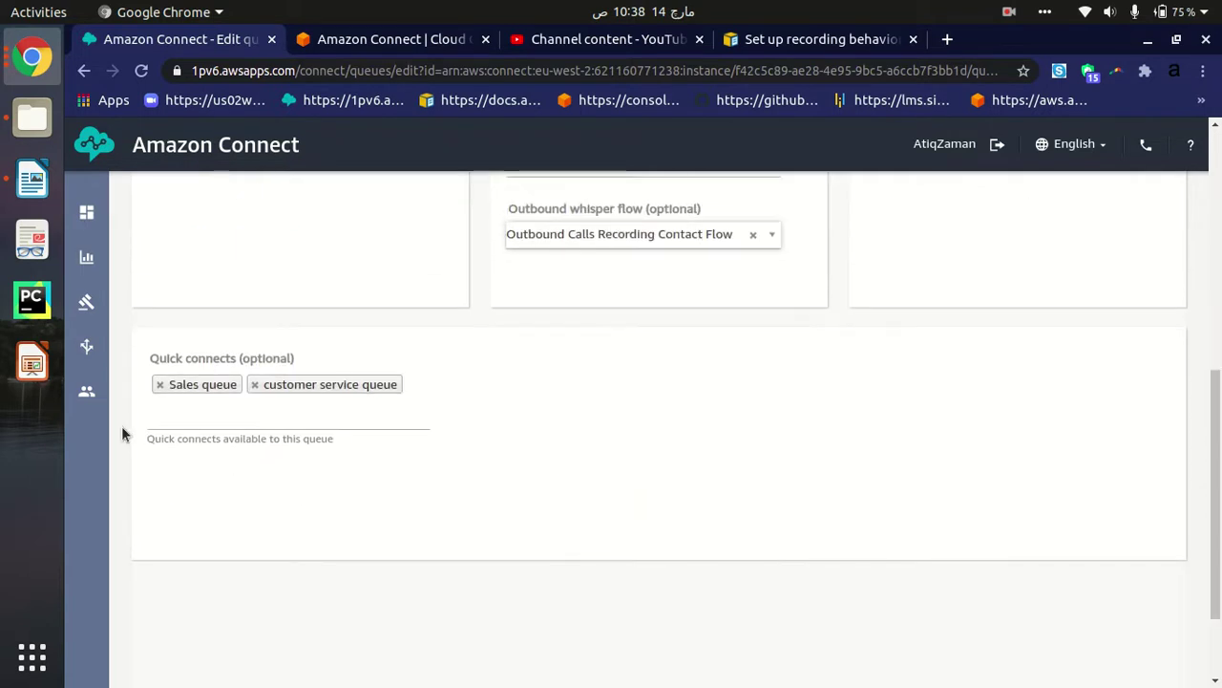
{"action": "scroll", "coordinate": [226, 420], "scroll_direction": "up", "scroll_amount": 5}
{"action": "scroll", "coordinate": [1172, 300], "scroll_direction": "up", "scroll_amount": 1}
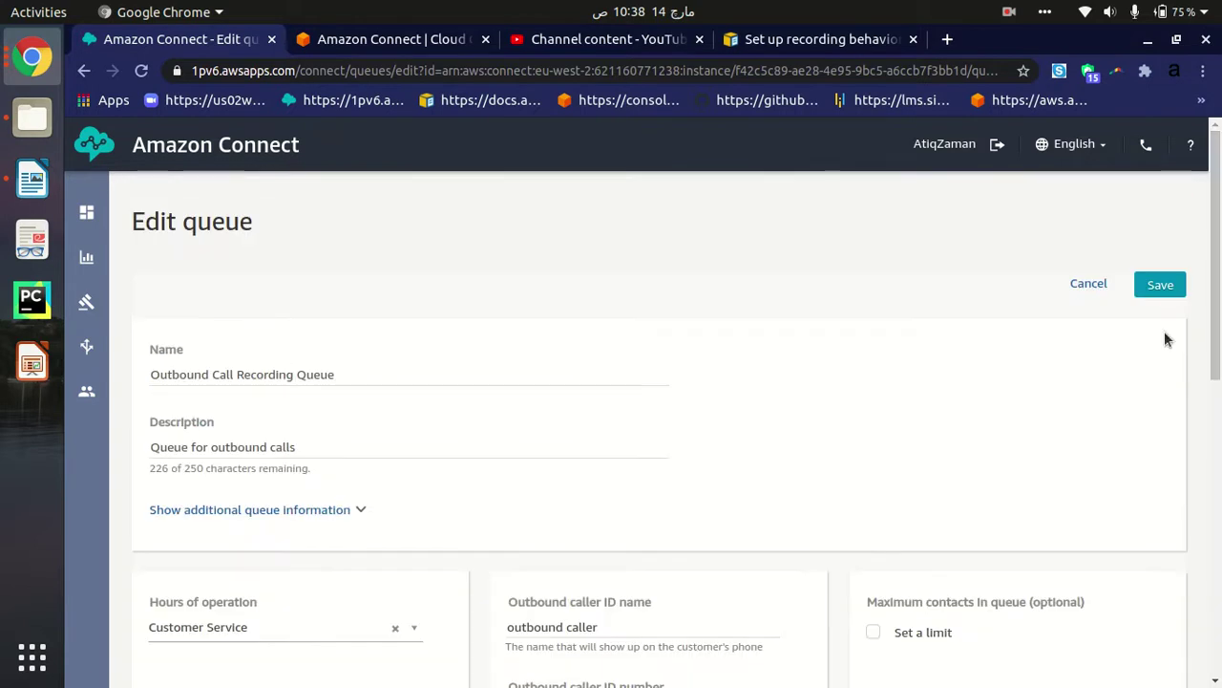
{"action": "left_click", "coordinate": [1088, 284]}
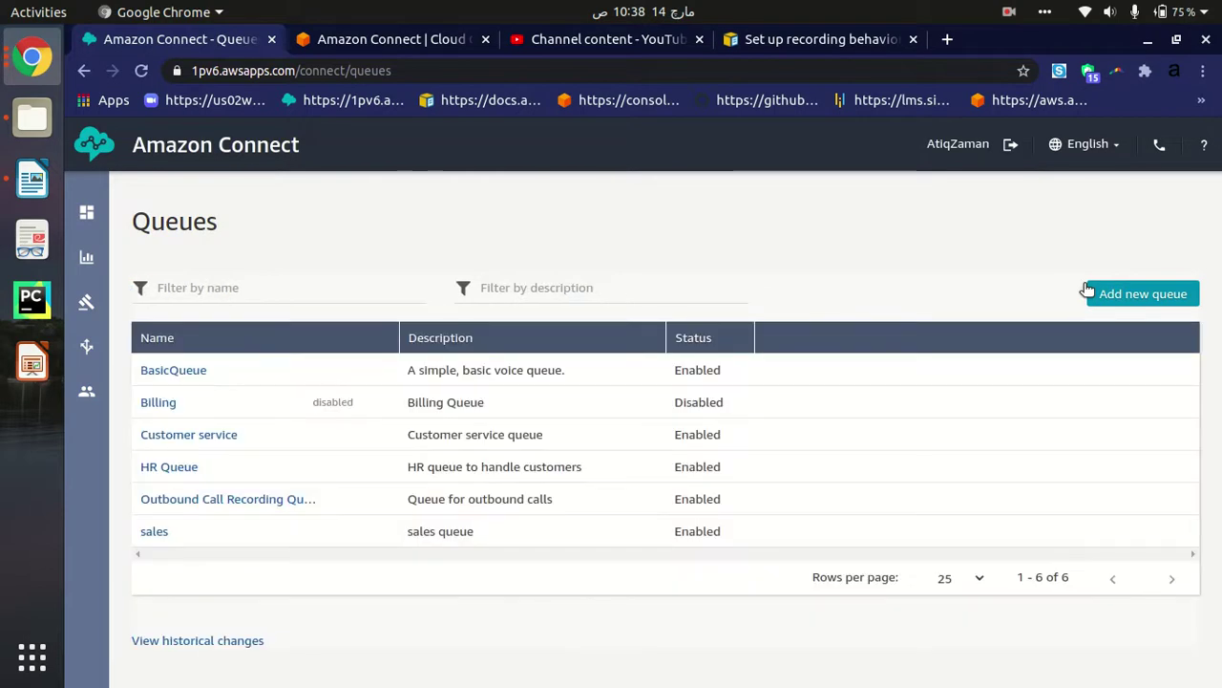
{"action": "mouse_move", "coordinate": [76, 241]}
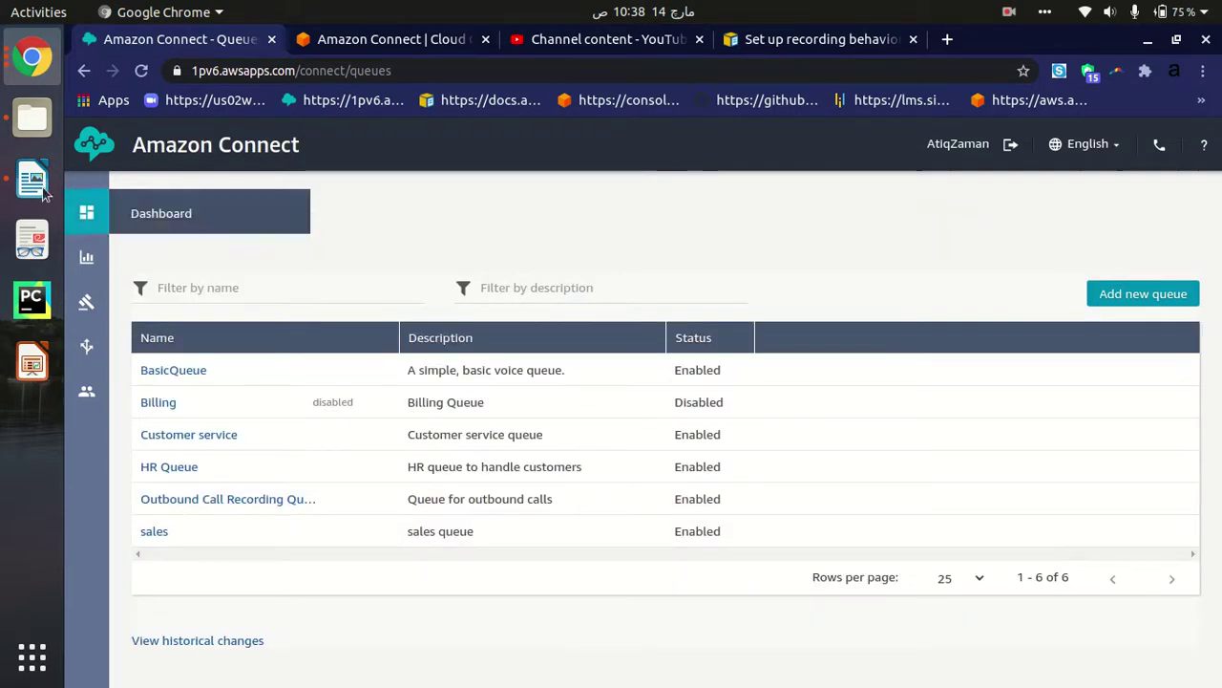
{"action": "left_click", "coordinate": [31, 179]}
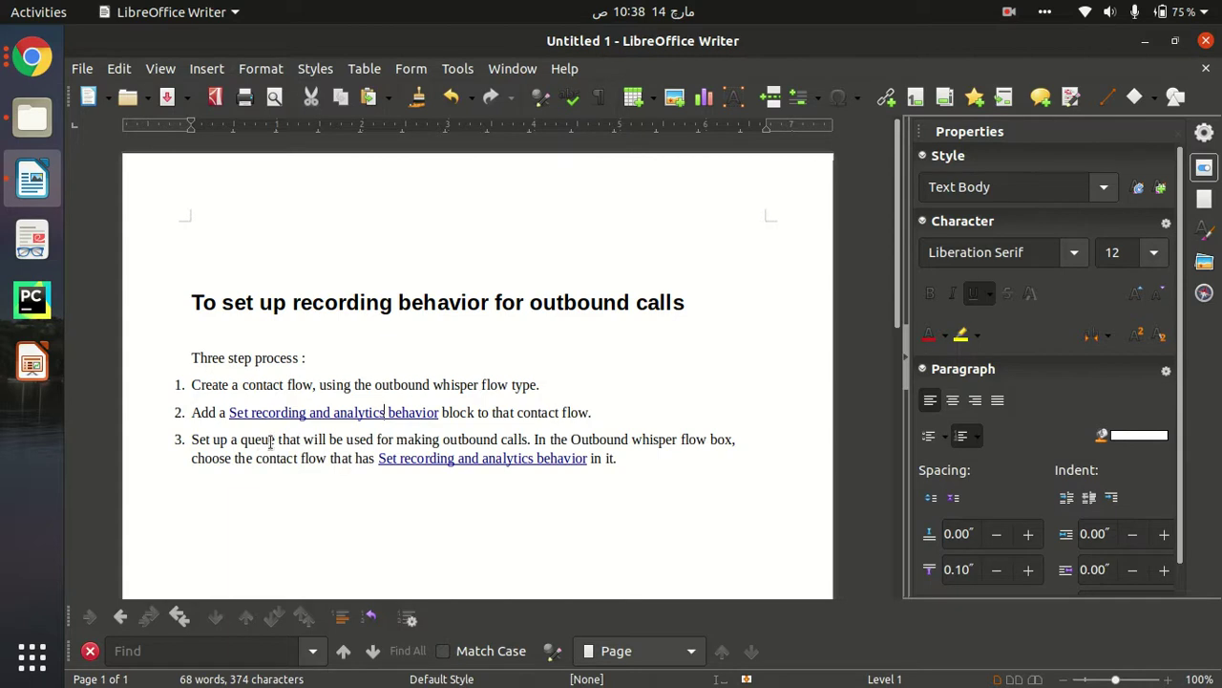
{"action": "left_click", "coordinate": [48, 56]}
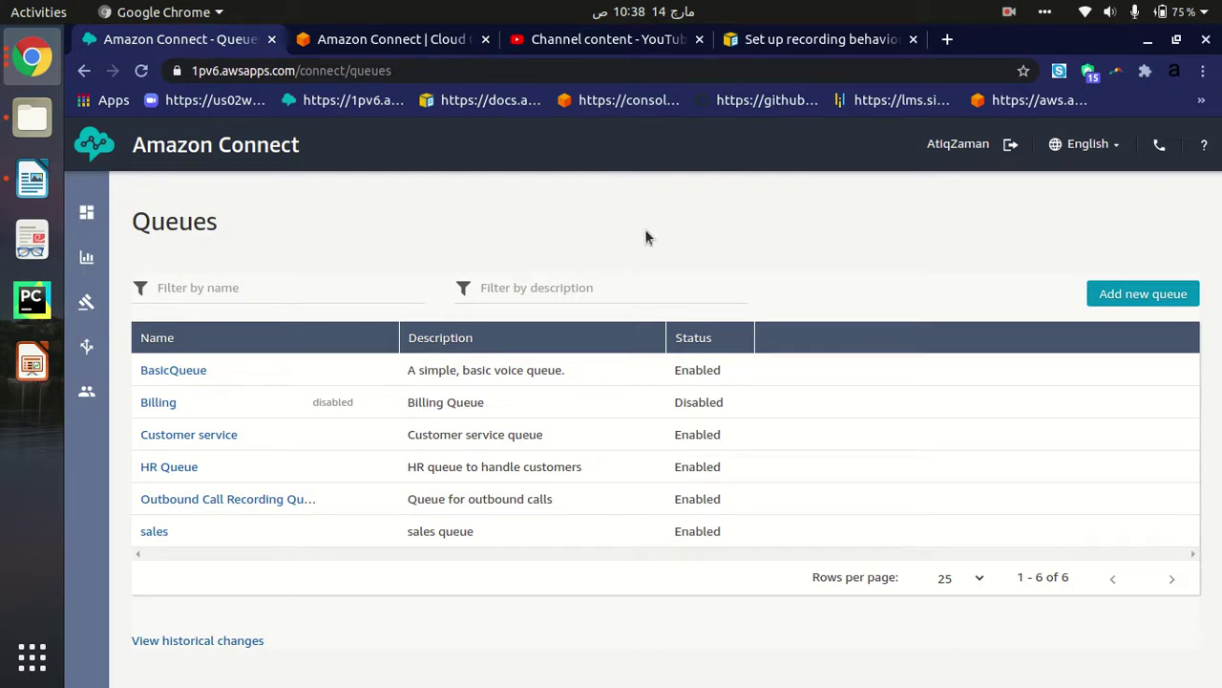
Open the Customer service queue and check its outbound whisper flow options, leaving them unchanged
{"action": "mouse_move", "coordinate": [87, 352]}
{"action": "left_click", "coordinate": [167, 435]}
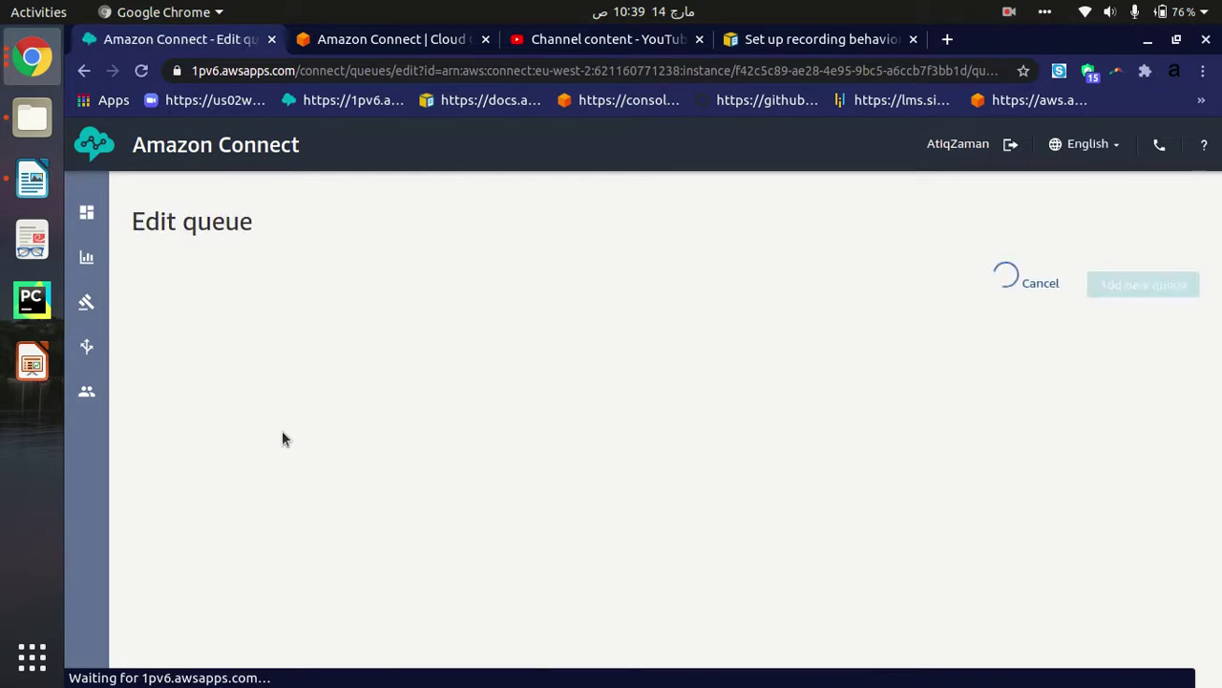
{"action": "scroll", "coordinate": [1051, 386], "scroll_direction": "down", "scroll_amount": 6}
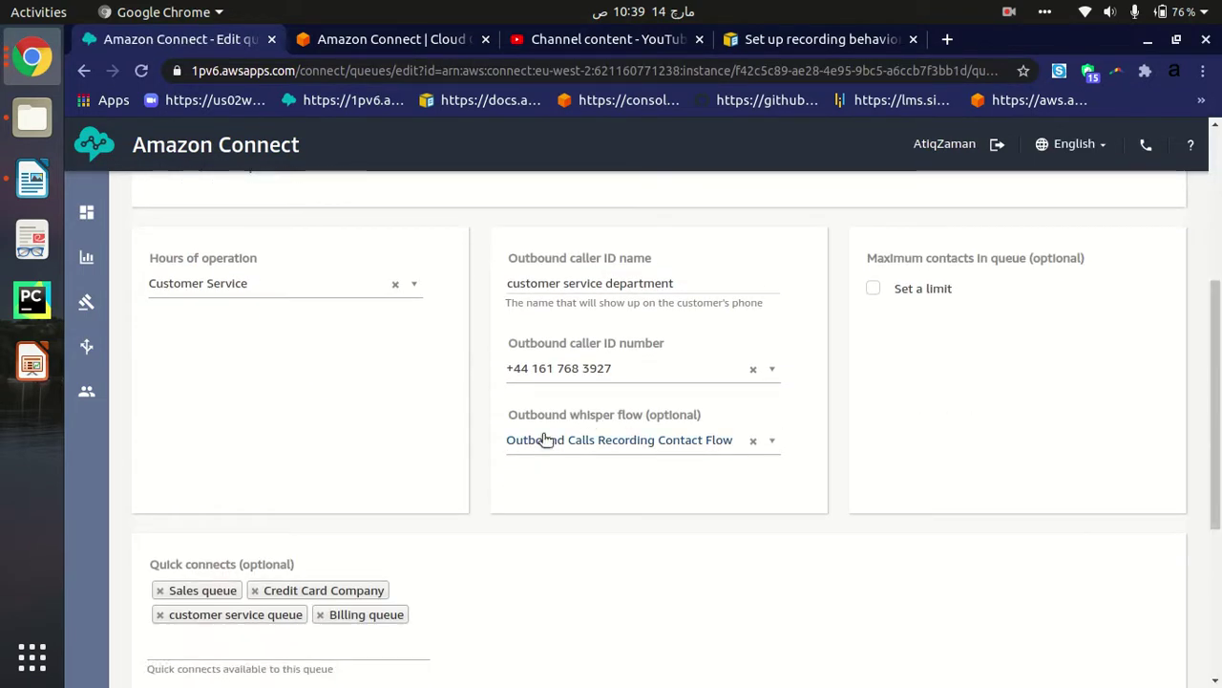
{"action": "scroll", "coordinate": [363, 337], "scroll_direction": "up", "scroll_amount": 4}
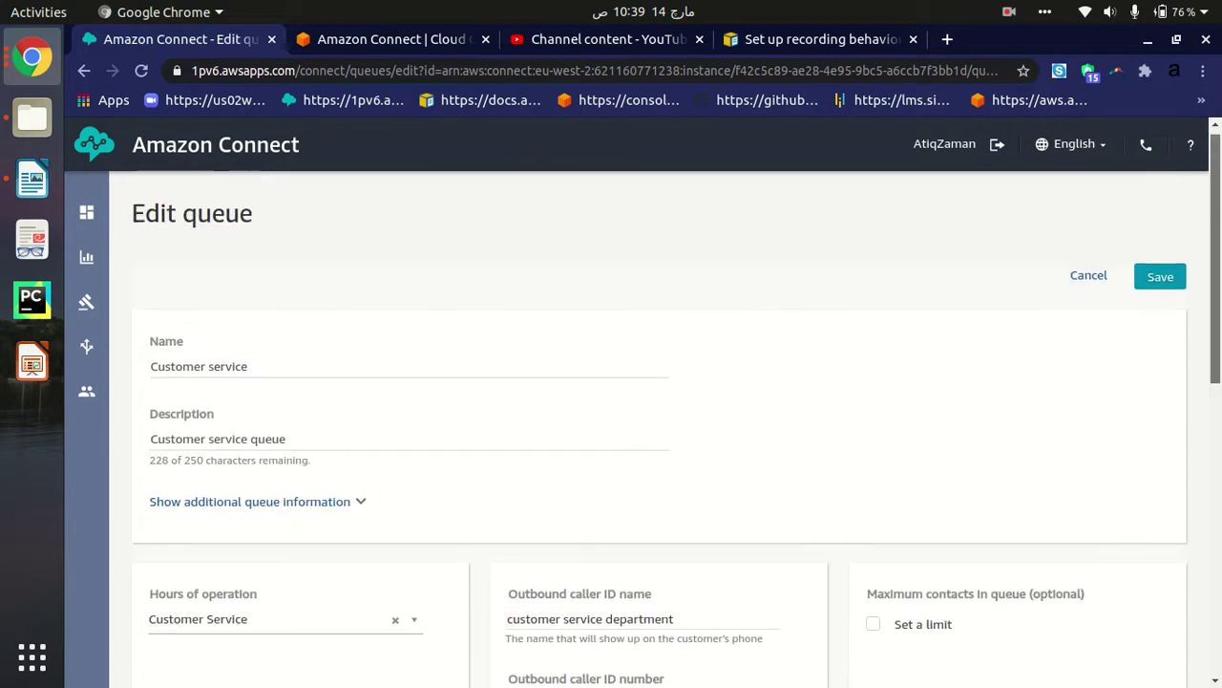
{"action": "scroll", "coordinate": [659, 401], "scroll_direction": "up", "scroll_amount": 2}
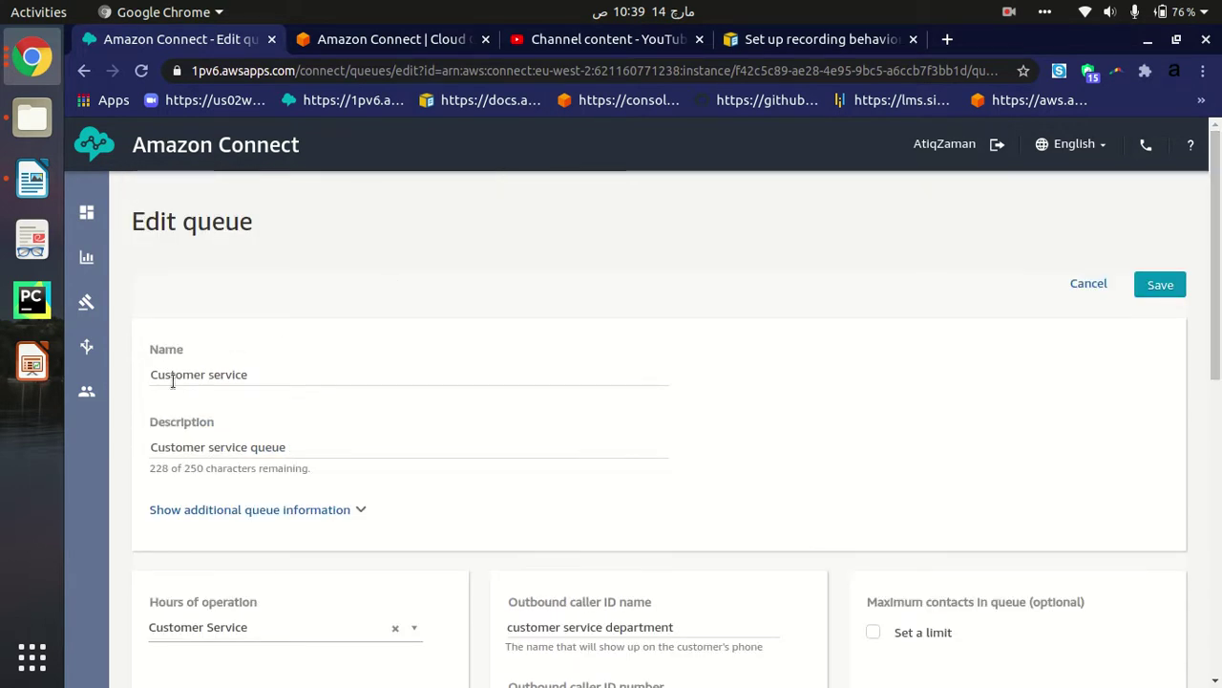
{"action": "left_click_drag", "start_coordinate": [1218, 334], "coordinate": [1220, 482]}
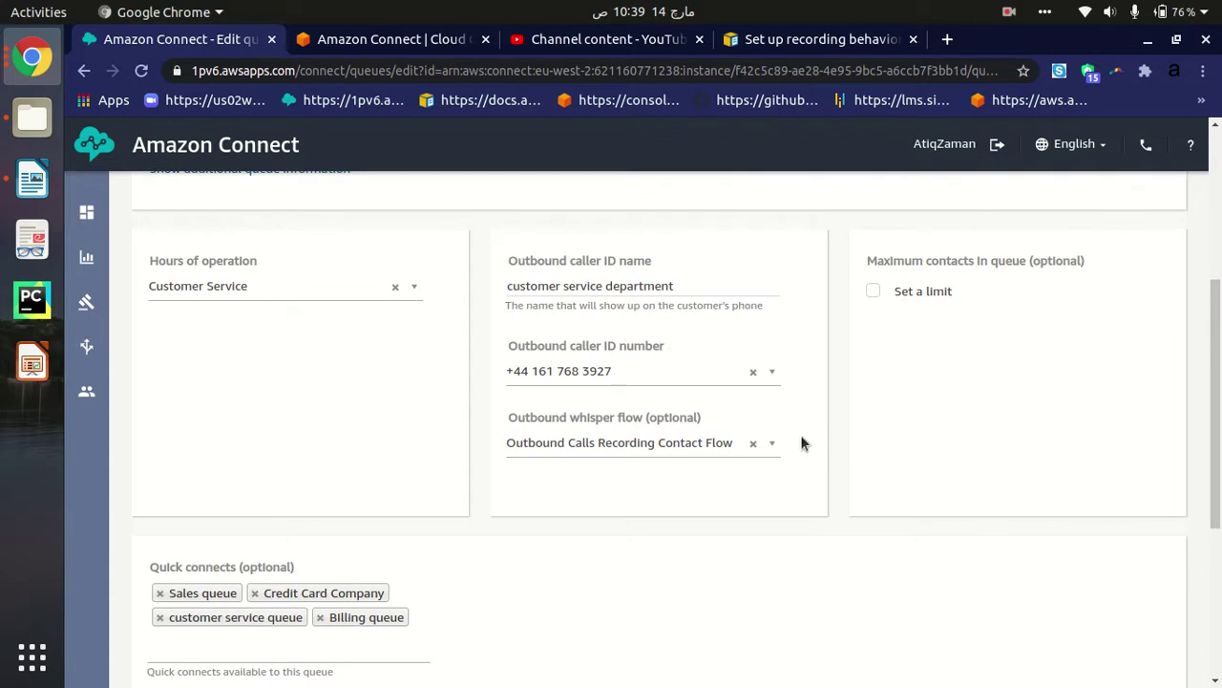
{"action": "left_click", "coordinate": [776, 443]}
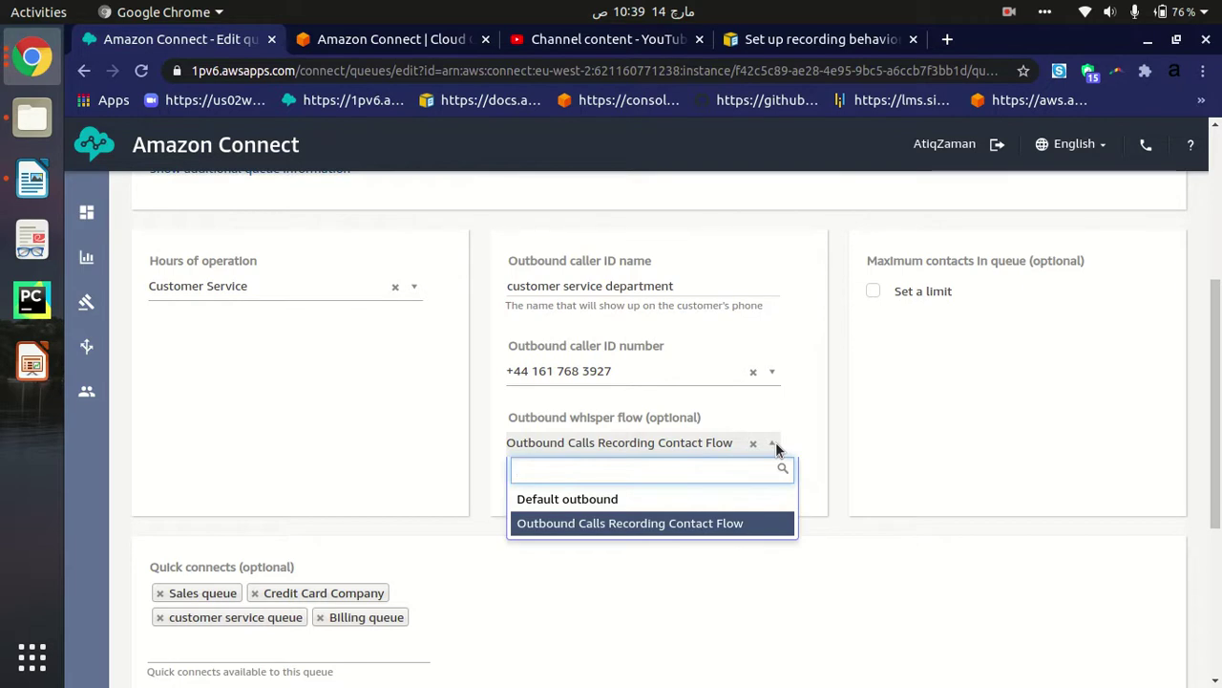
{"action": "left_click", "coordinate": [644, 580]}
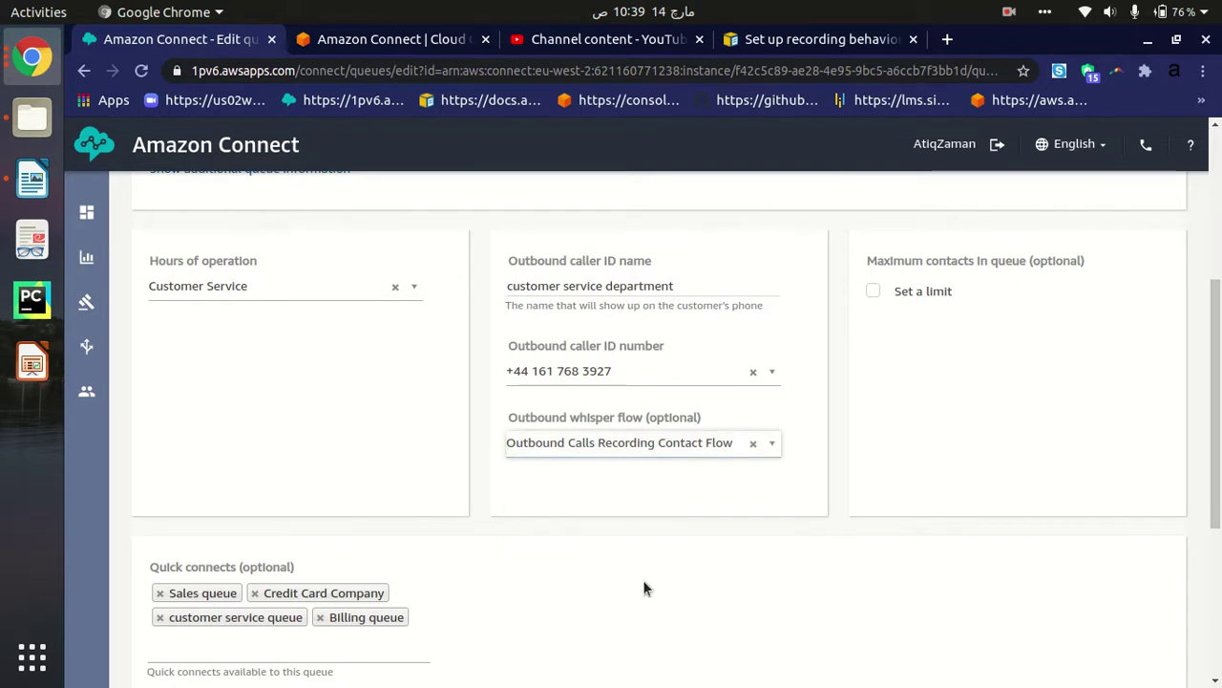
{"action": "scroll", "coordinate": [566, 506], "scroll_direction": "up", "scroll_amount": 4}
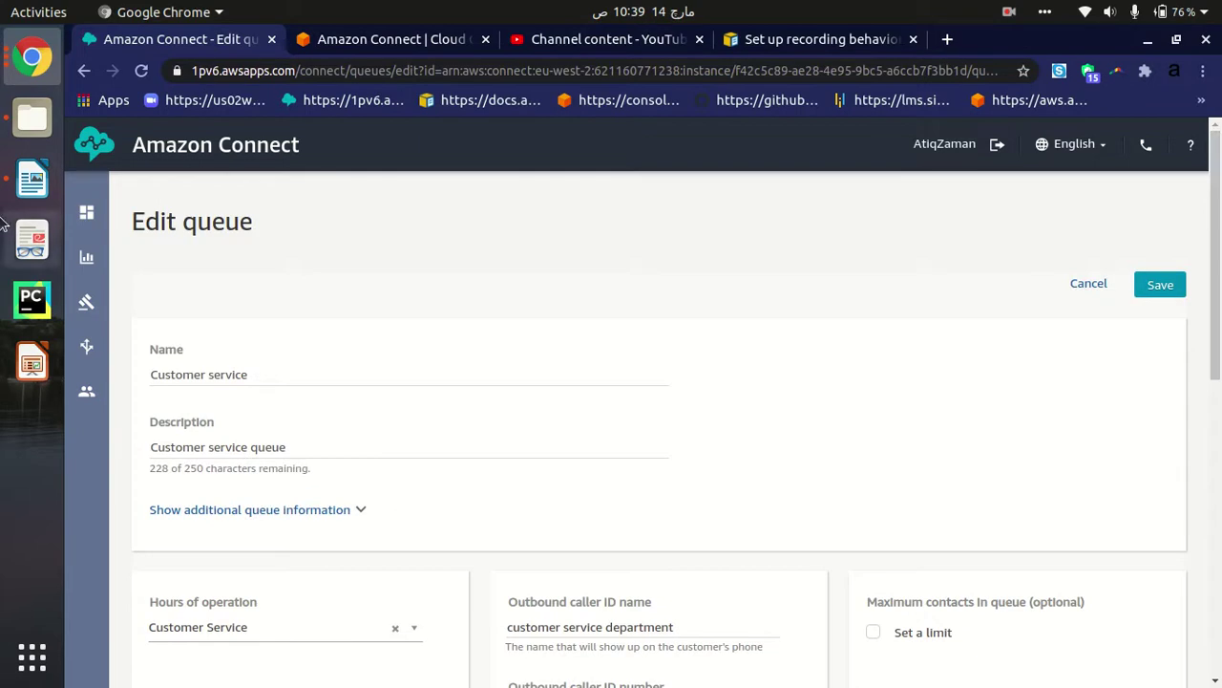
{"action": "mouse_move", "coordinate": [89, 350]}
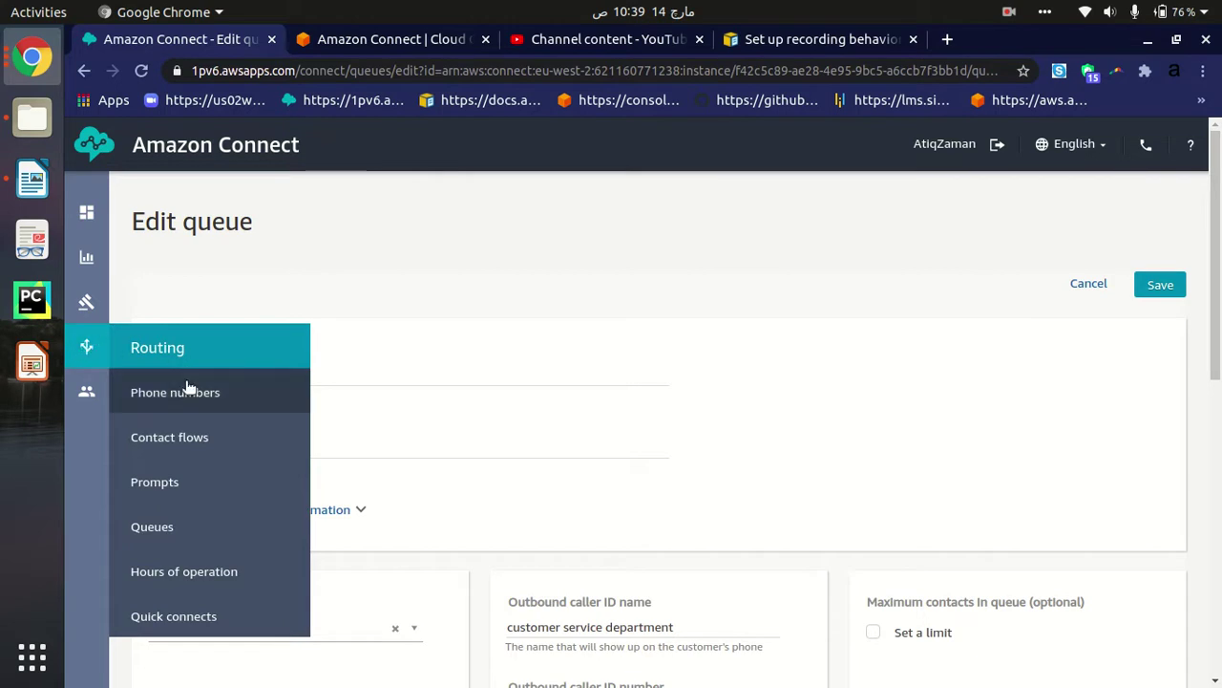
Return to the Queues list, then open Contact search and scroll to its results
{"action": "left_click", "coordinate": [157, 526]}
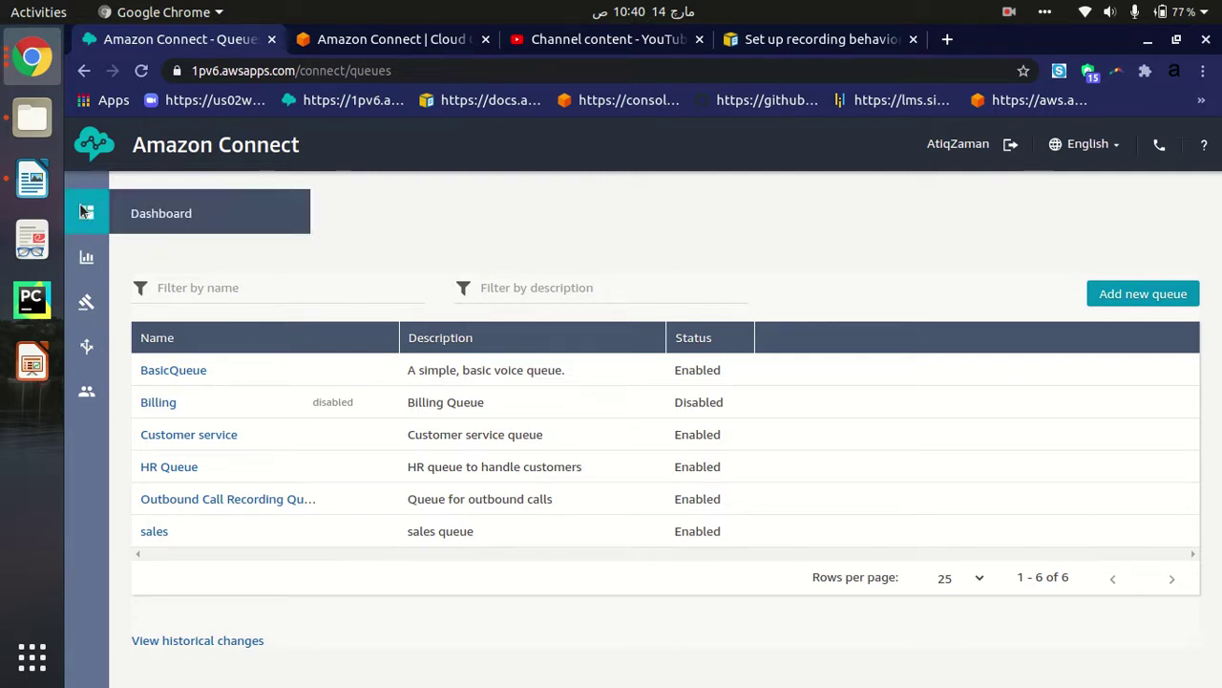
{"action": "mouse_move", "coordinate": [86, 263]}
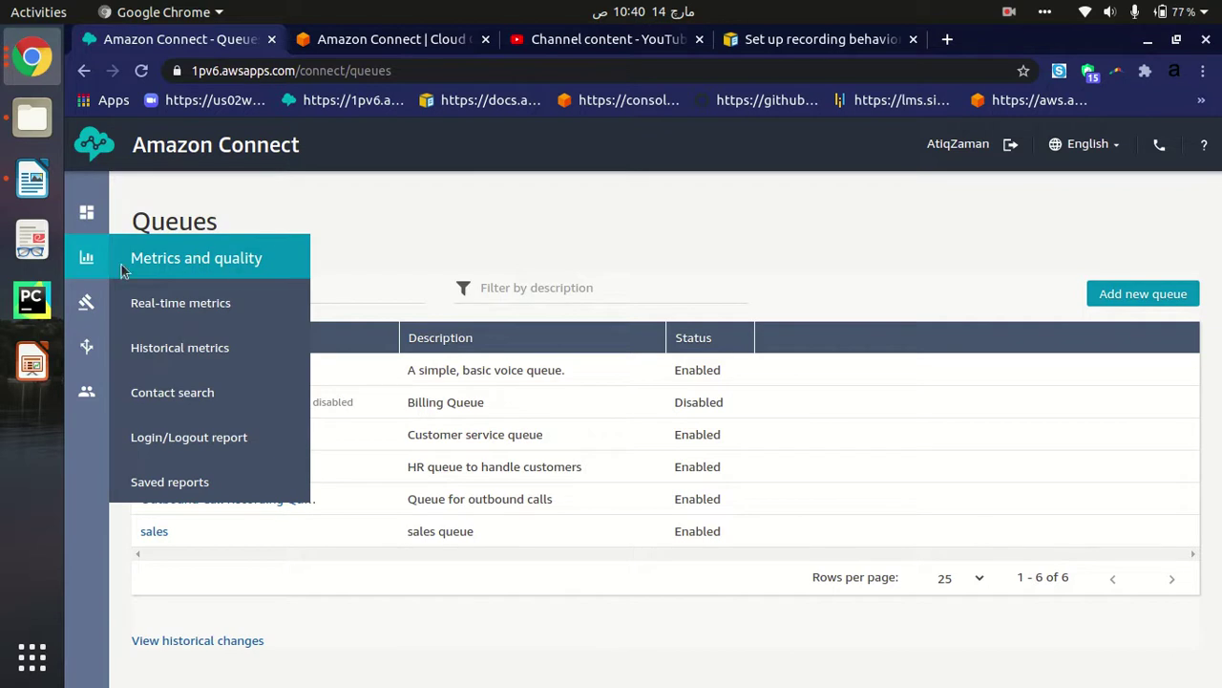
{"action": "left_click", "coordinate": [181, 403]}
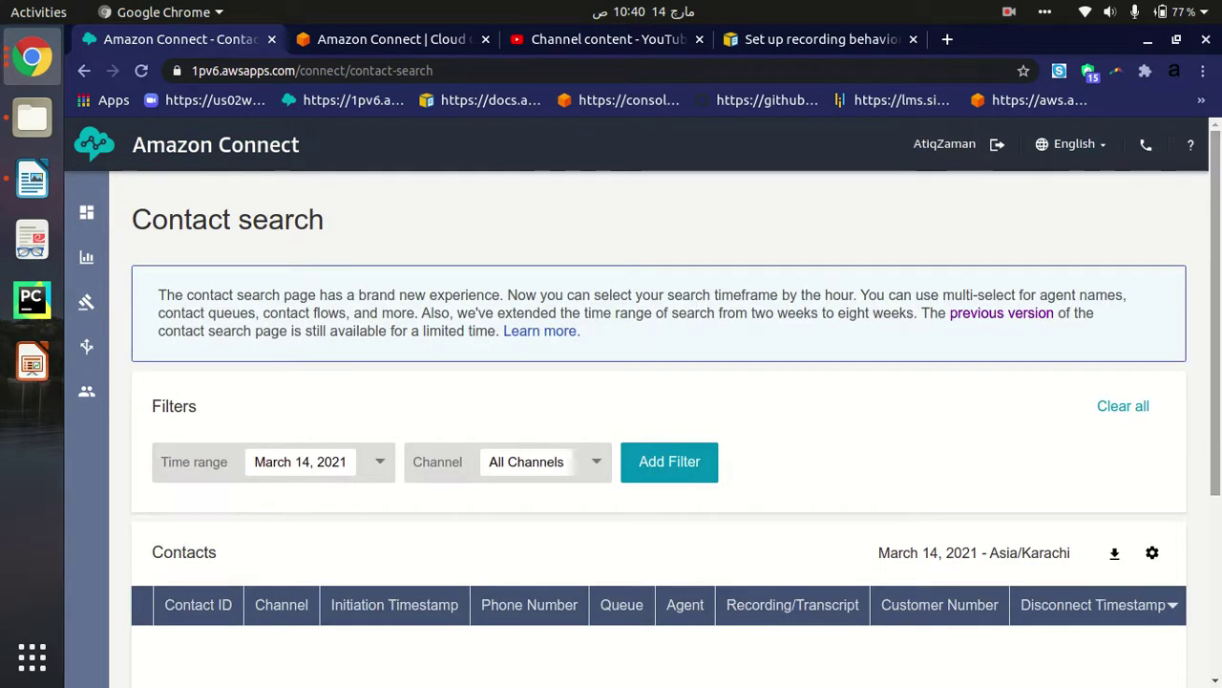
{"action": "scroll", "coordinate": [573, 467], "scroll_direction": "down", "scroll_amount": 3}
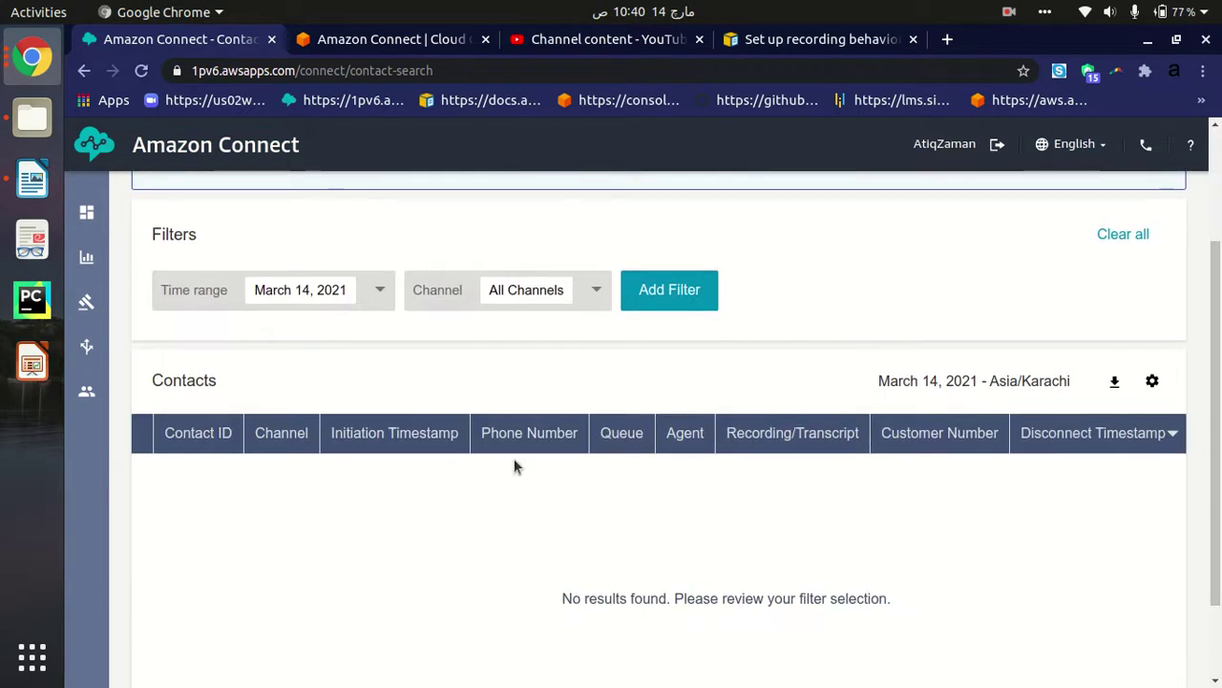
Set the Contact search time range to March 13, 2021 and apply it to list that day's contacts
{"action": "left_click", "coordinate": [379, 294]}
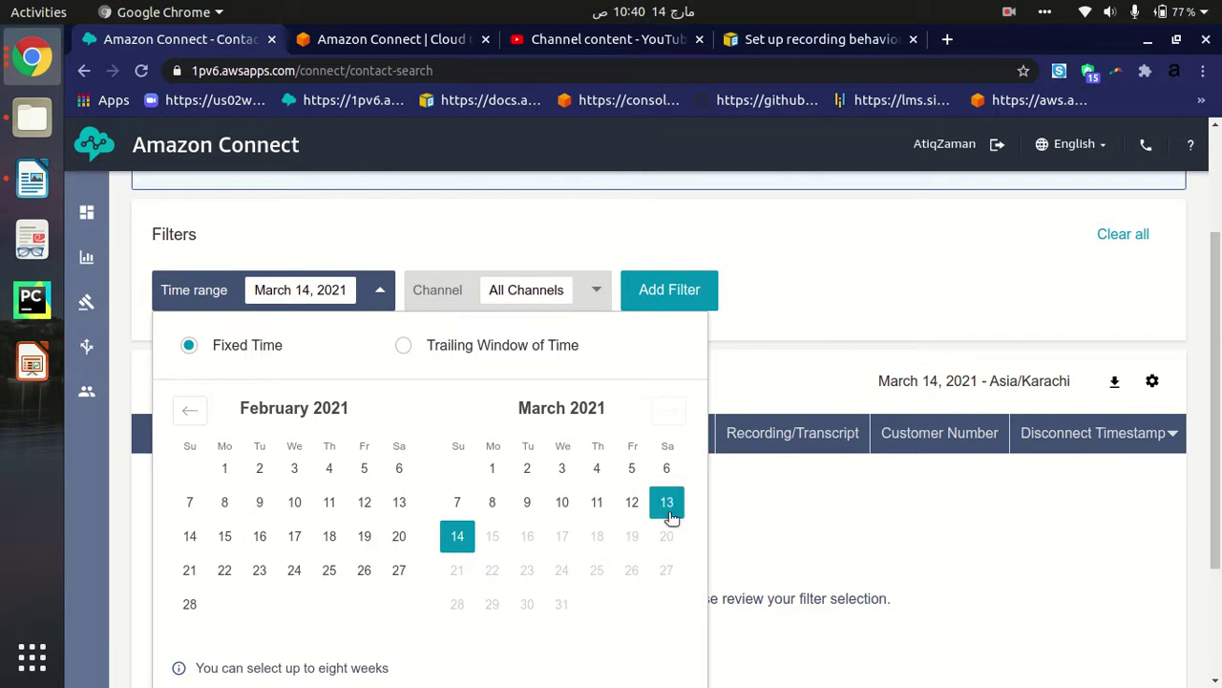
{"action": "left_click", "coordinate": [665, 293]}
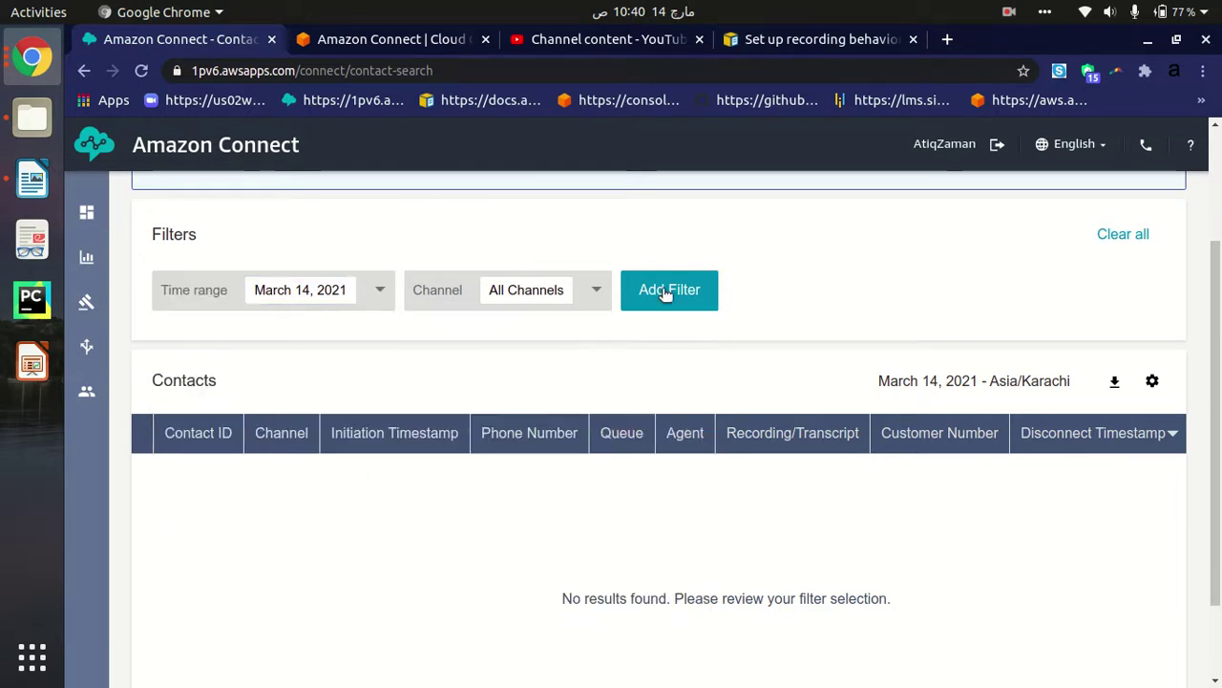
{"action": "left_click", "coordinate": [666, 293]}
{"action": "left_click", "coordinate": [666, 294]}
{"action": "left_click", "coordinate": [666, 295]}
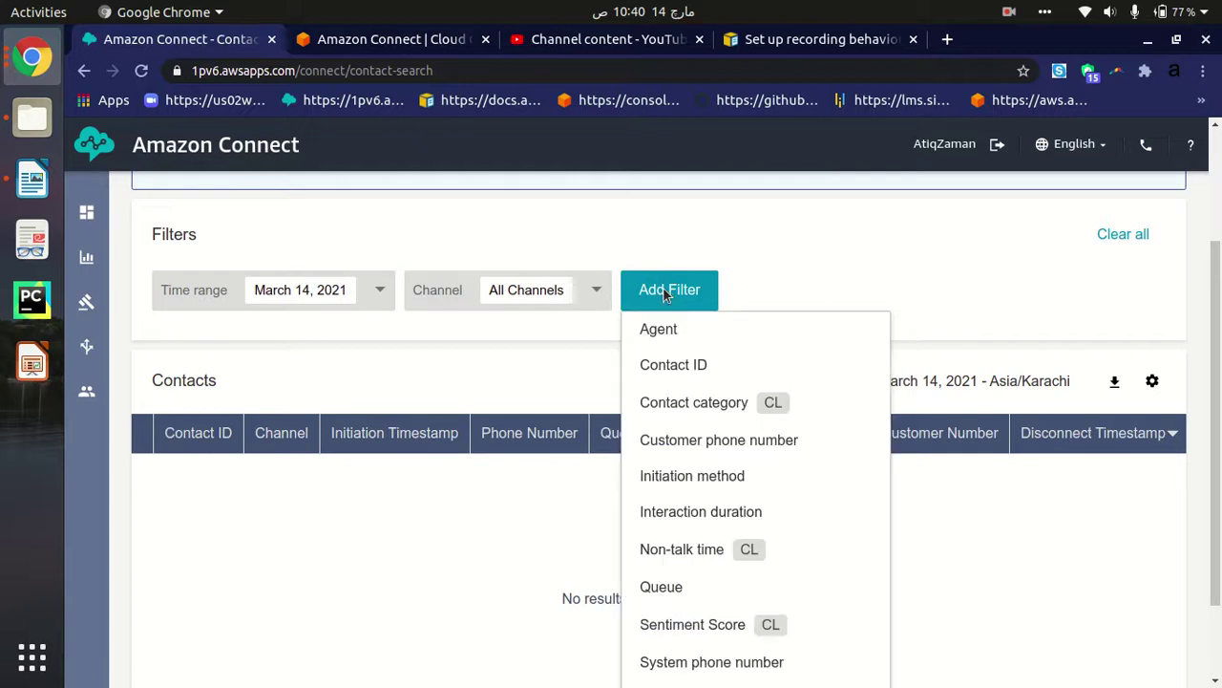
{"action": "left_click", "coordinate": [324, 286]}
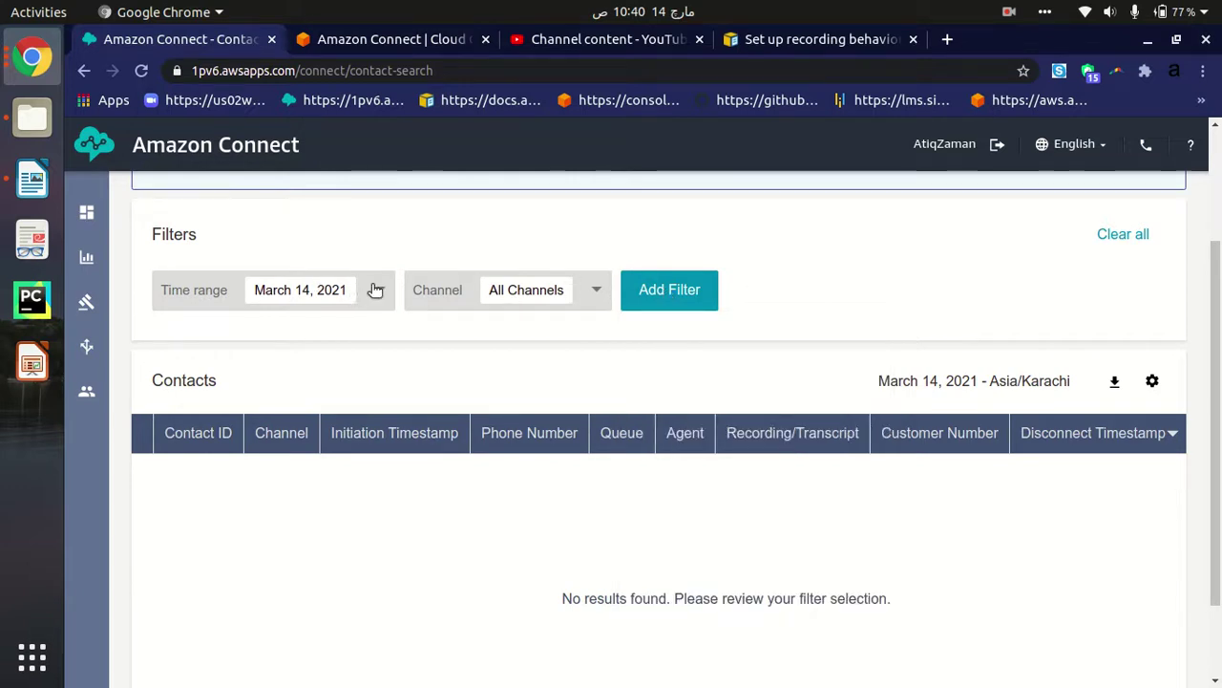
{"action": "left_click", "coordinate": [375, 283]}
{"action": "left_click", "coordinate": [669, 504]}
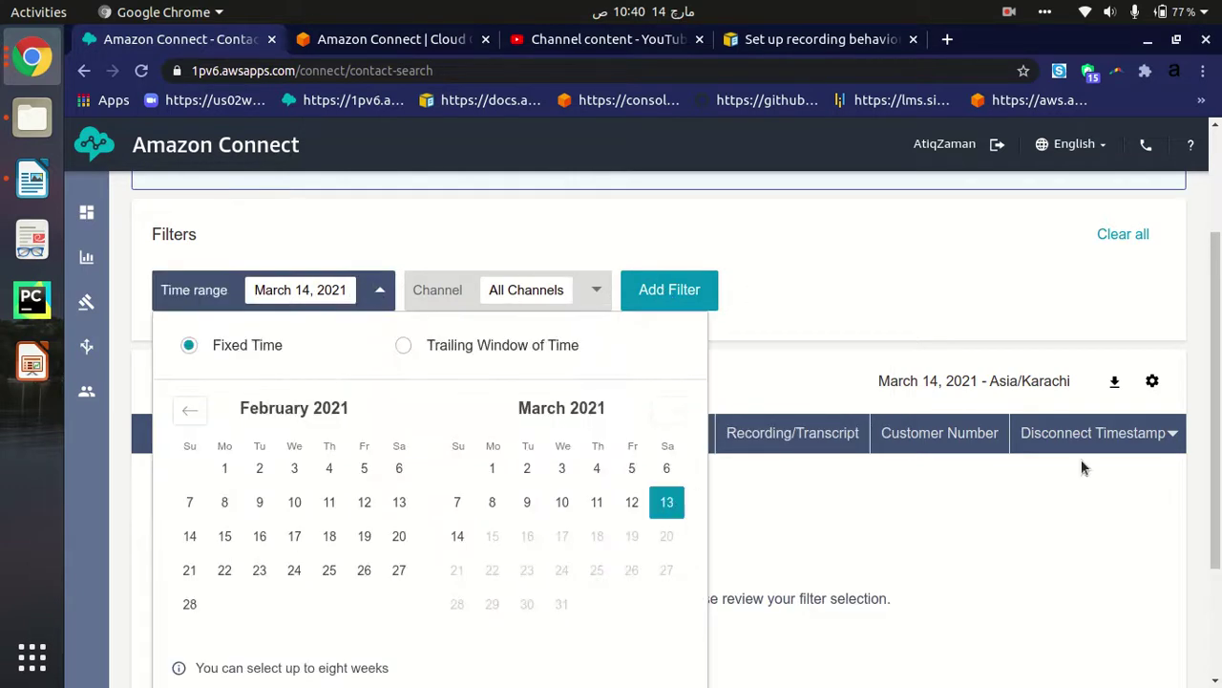
{"action": "scroll", "coordinate": [1082, 466], "scroll_direction": "down", "scroll_amount": 4}
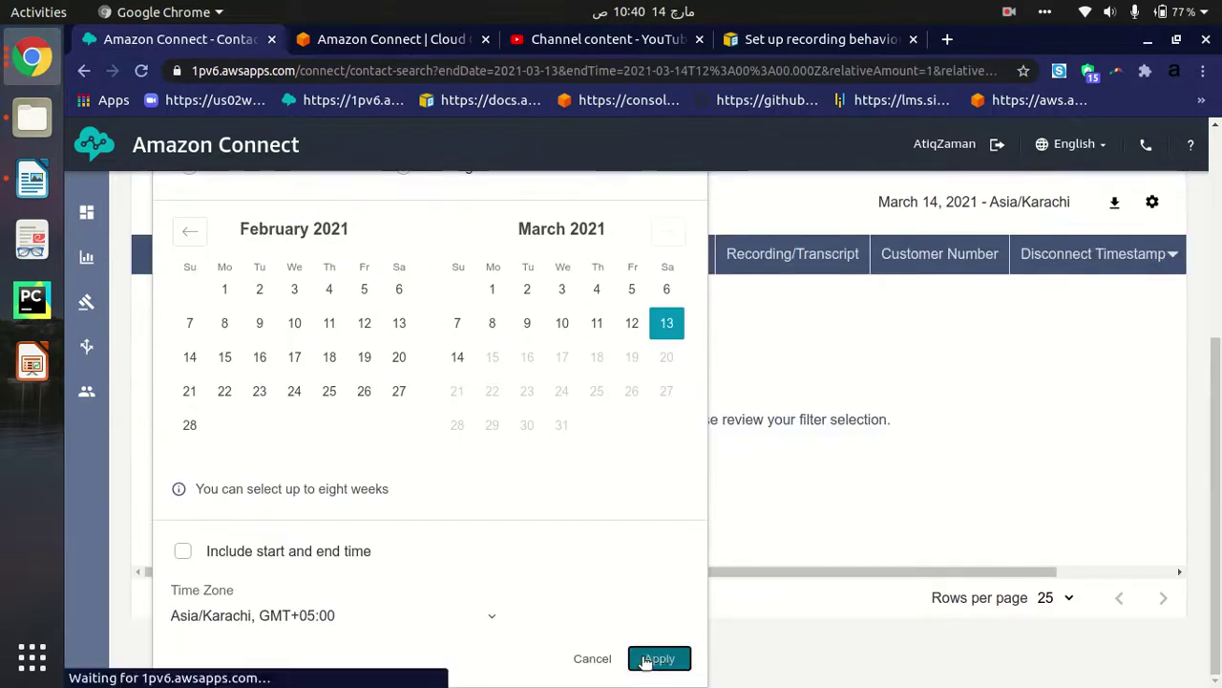
{"action": "left_click", "coordinate": [655, 658]}
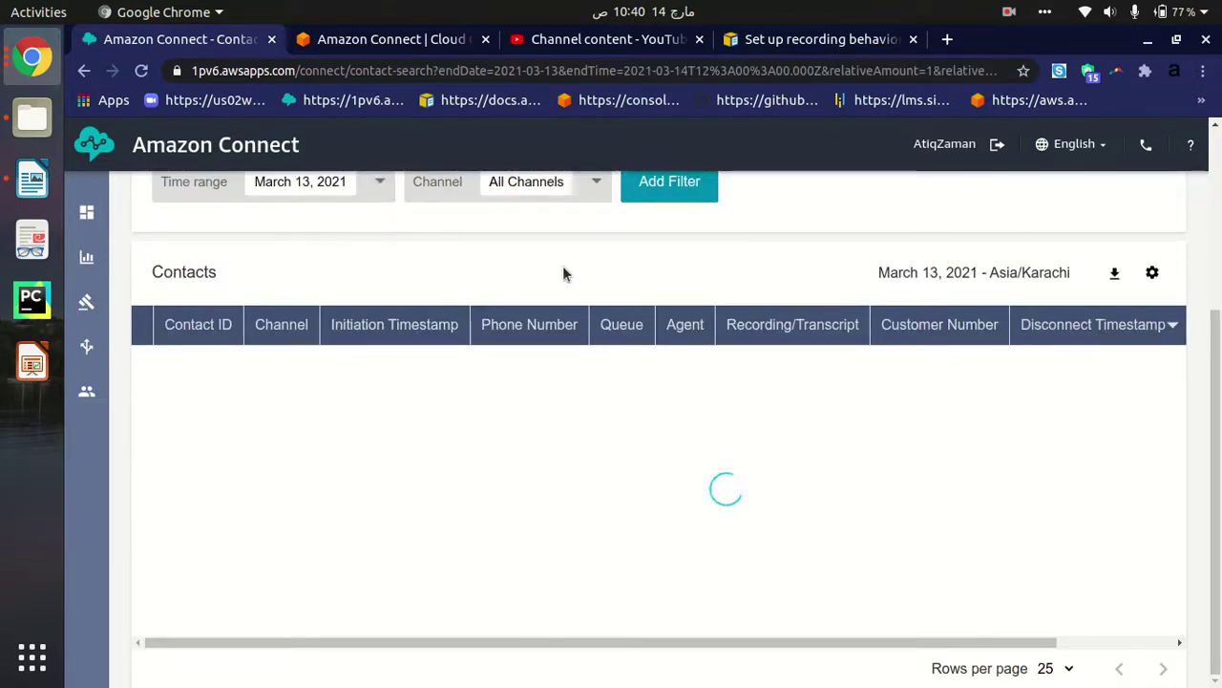
{"action": "mouse_move", "coordinate": [1213, 329]}
{"action": "left_mouse_down"}
{"action": "mouse_move", "coordinate": [1211, 563]}
{"action": "mouse_move", "coordinate": [1207, 325]}
{"action": "left_mouse_up"}
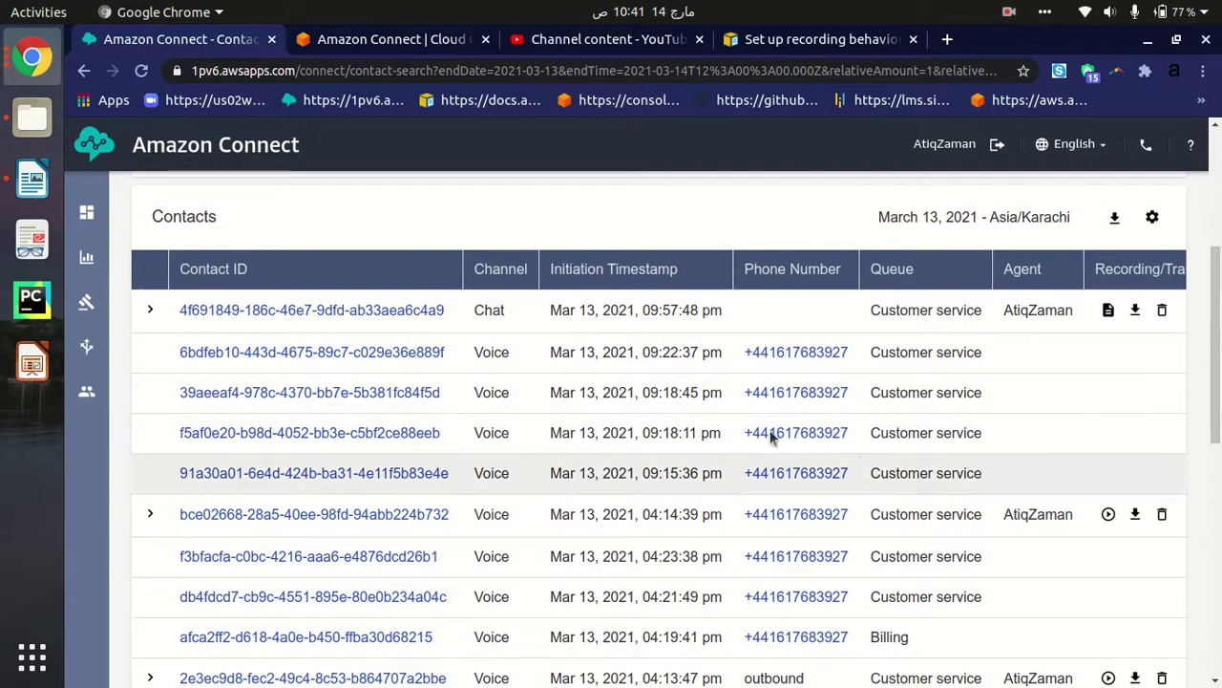